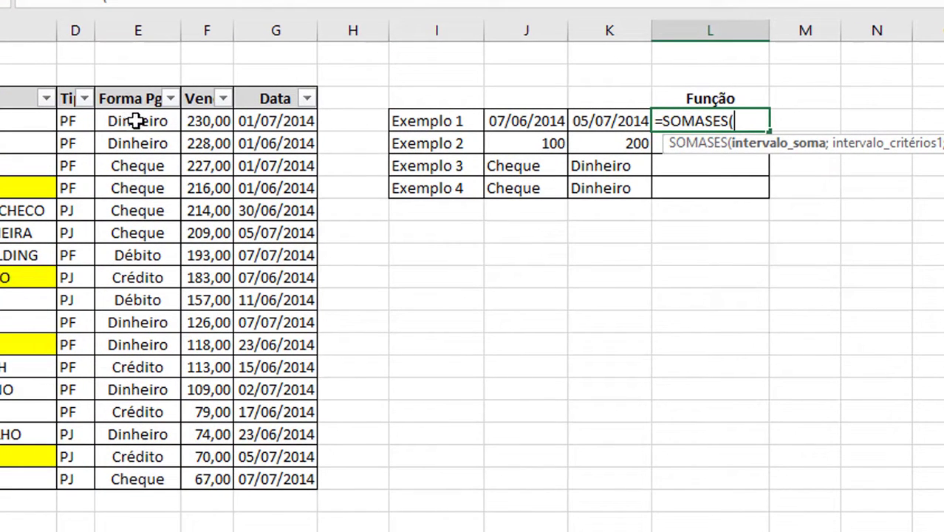
# - Complete the SOMASES formula in L4 to sum sales F4:F20 where the type range D4:D20 equals "PF"
pyautogui.moveTo(209, 121); pyautogui.dragTo(220, 478)
pyautogui.write(';')
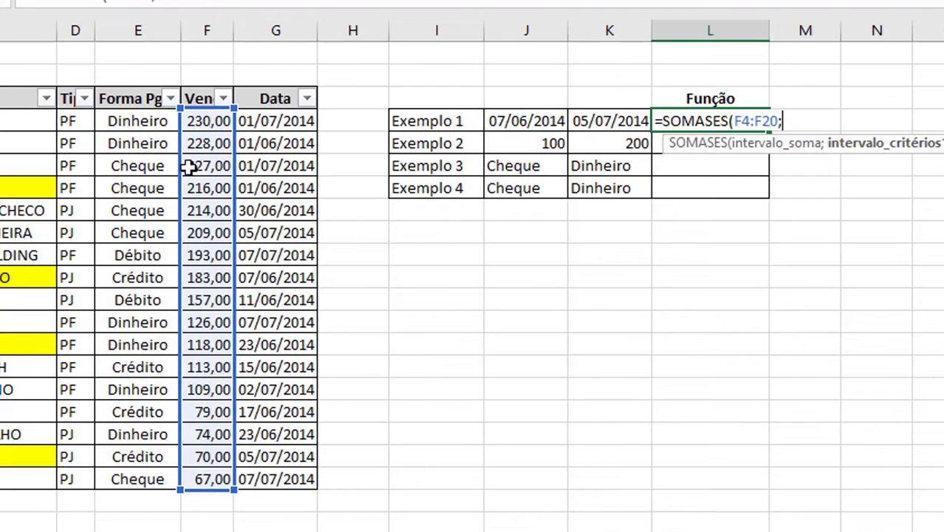
pyautogui.moveTo(79, 122); pyautogui.dragTo(80, 478)
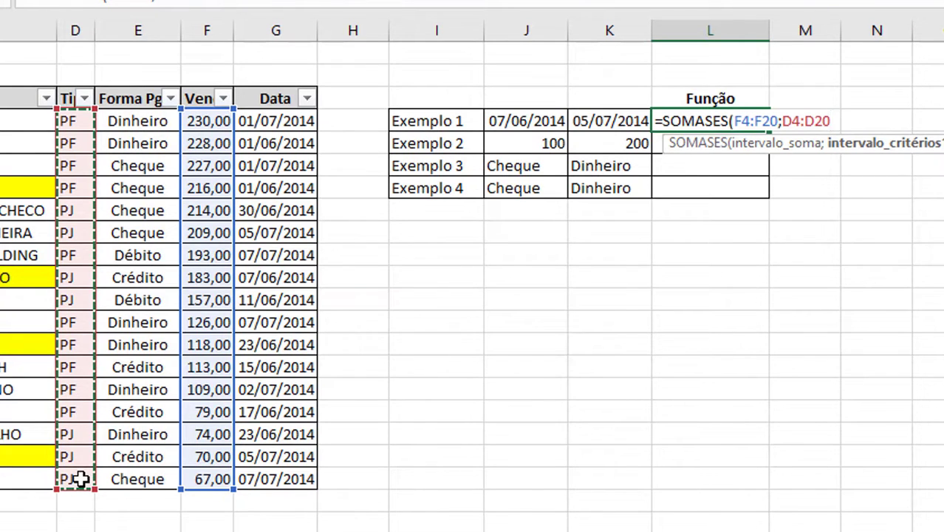
pyautogui.write(';')
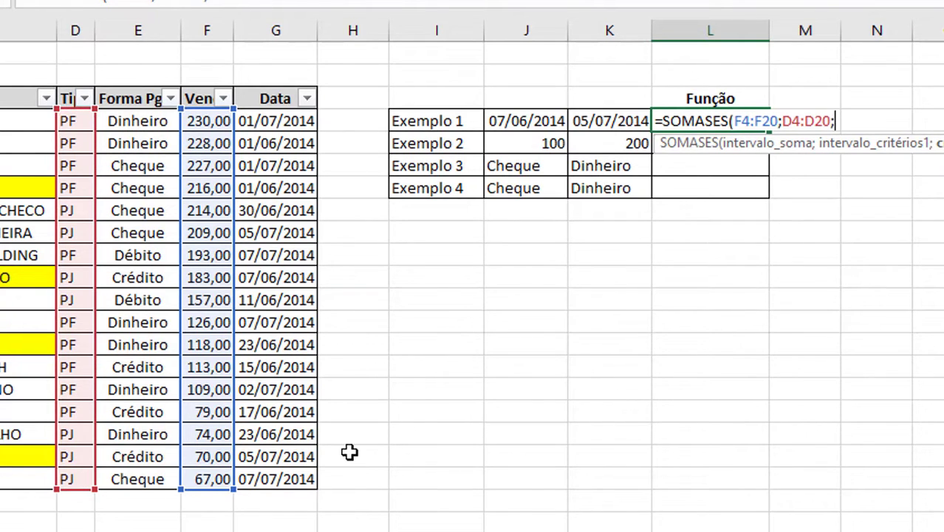
pyautogui.write('"PF")')
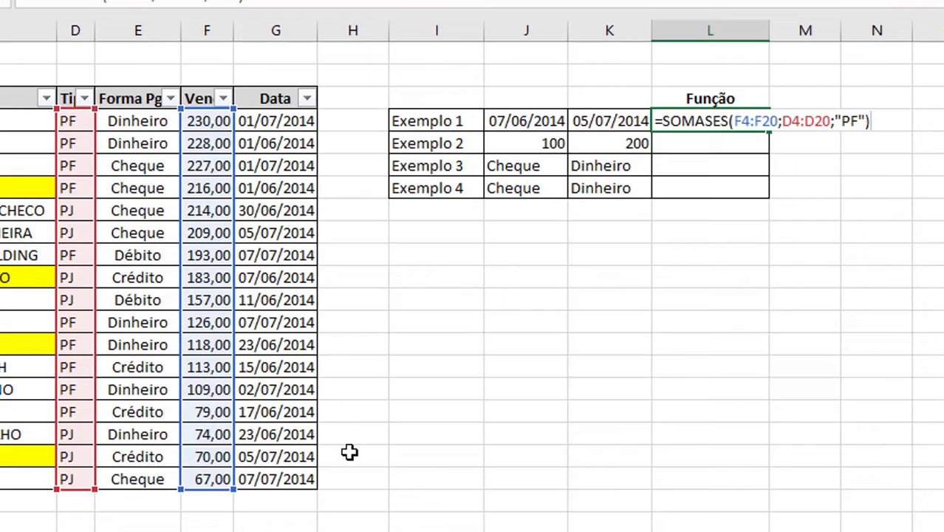
pyautogui.press('Return')
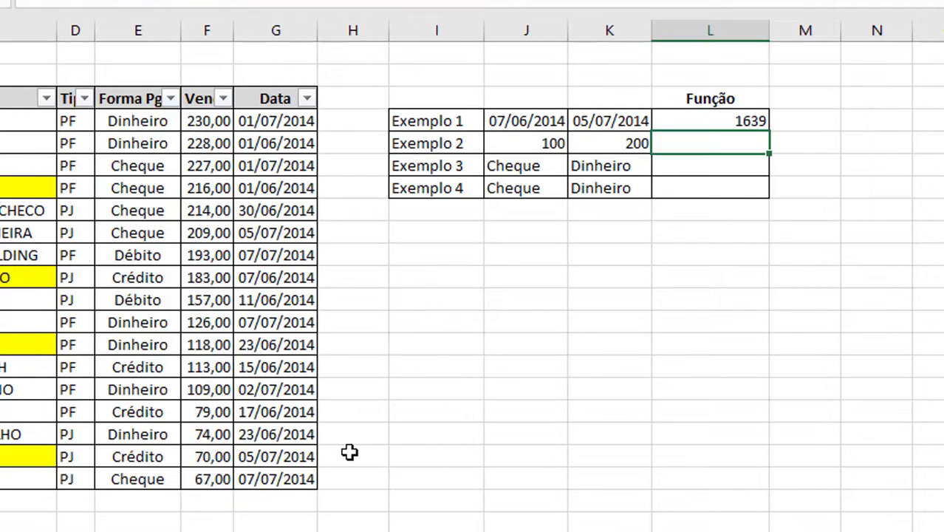
# - Check the sum of the sales values with the type column filtered to PF, and clear the filter
pyautogui.click(85, 98)
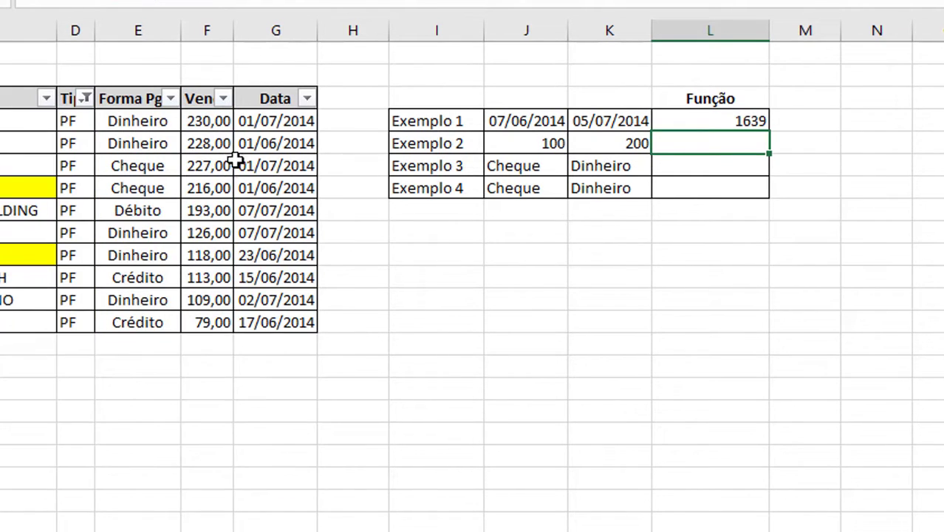
pyautogui.moveTo(214, 122); pyautogui.dragTo(211, 330)
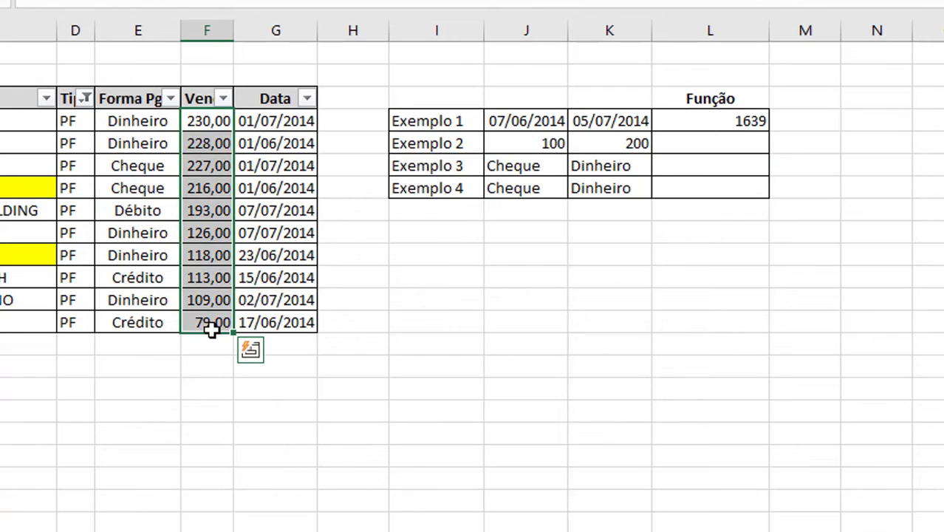
pyautogui.click(85, 99)
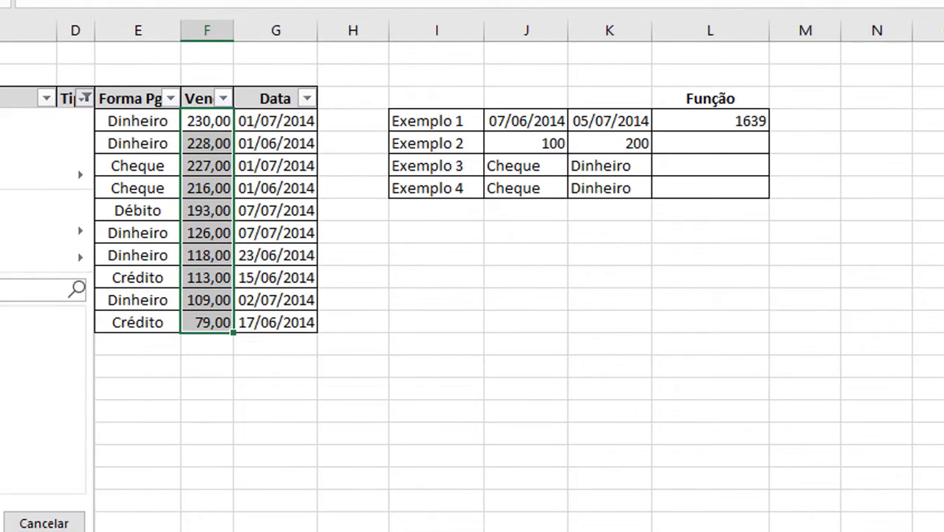
pyautogui.press('Return')
# - Replace the formula in L4 with a new SOMASES using sum range F4:F20 and criteria range G4:G20
pyautogui.click(718, 123)
pyautogui.press('Delete')
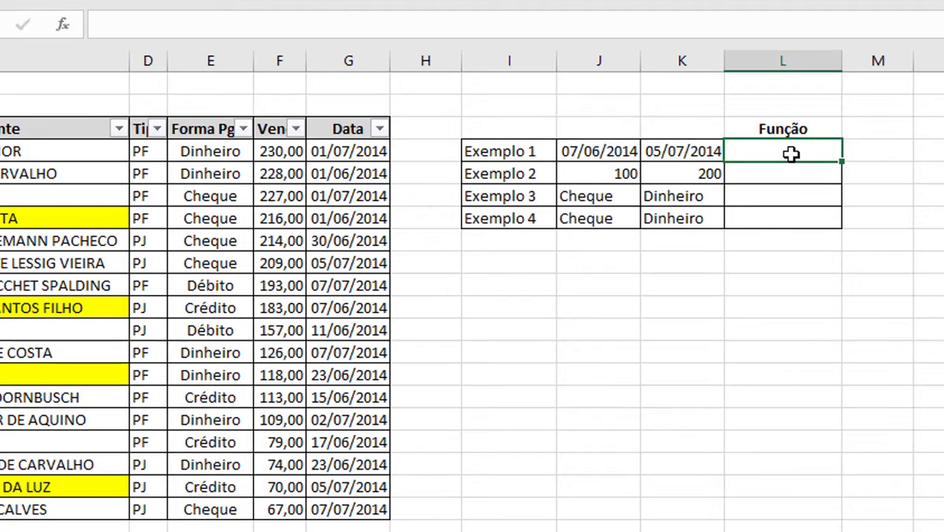
pyautogui.write('=somases')
pyautogui.press('Tab')
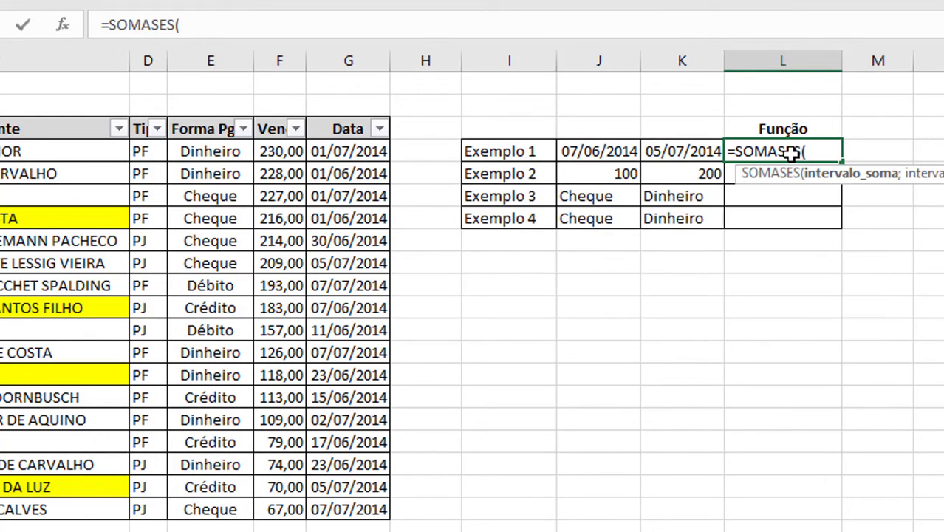
pyautogui.moveTo(287, 152); pyautogui.dragTo(283, 510)
pyautogui.write(';')
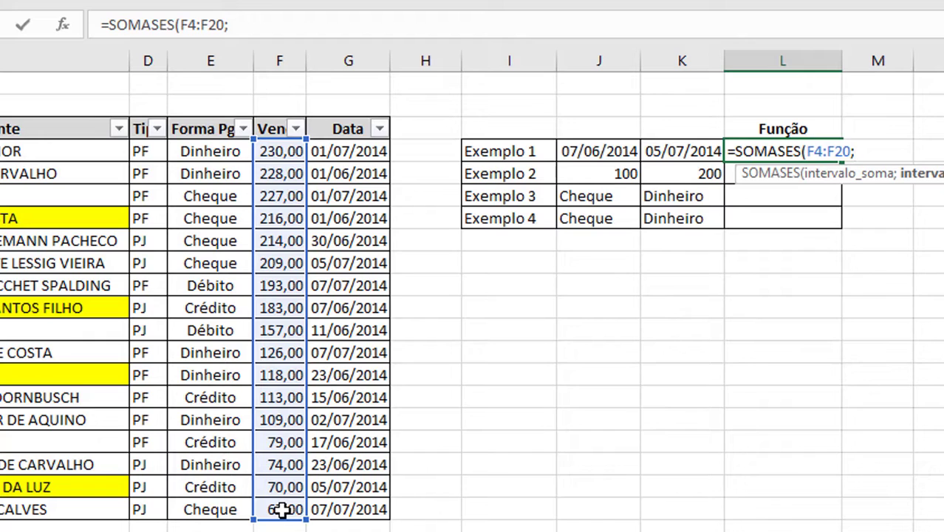
pyautogui.moveTo(351, 151); pyautogui.dragTo(346, 519)
pyautogui.write(';')
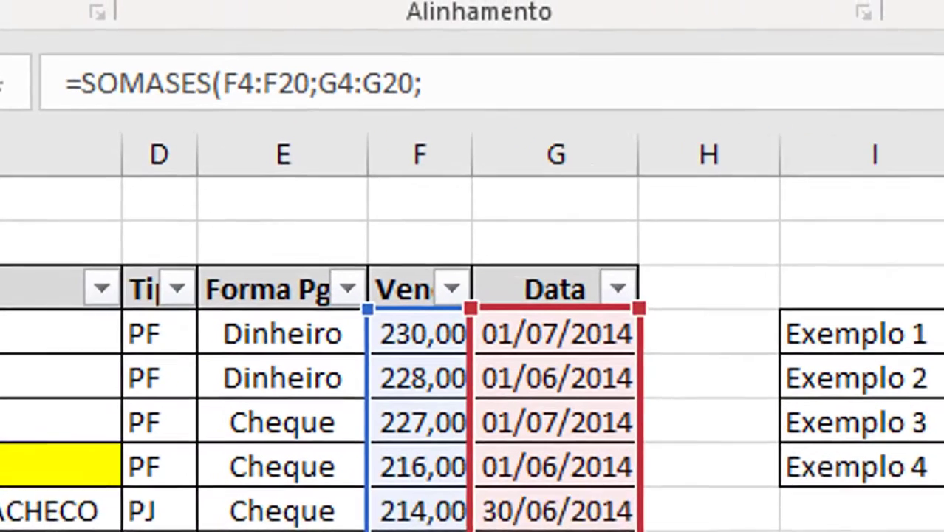
# - Finish the L4 formula with the criterion ">="&J4 for the start date
pyautogui.write('">="')
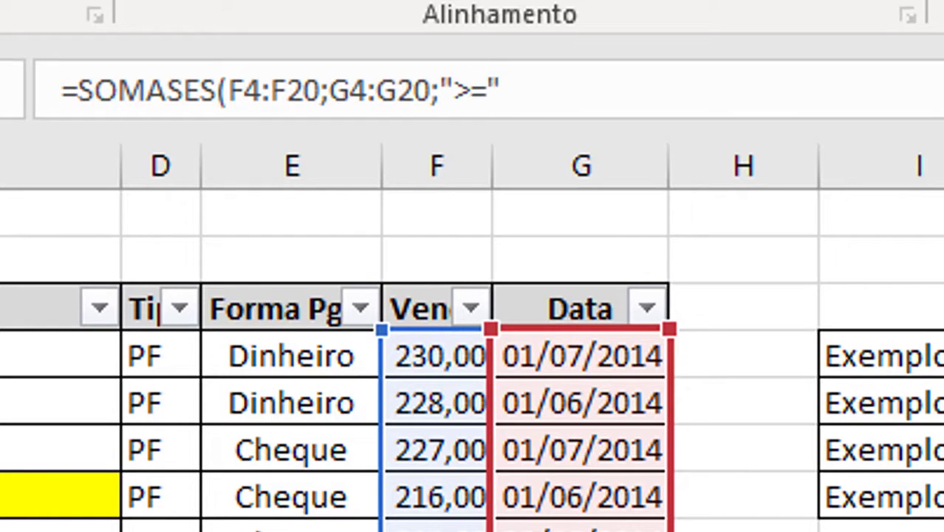
pyautogui.write('&')
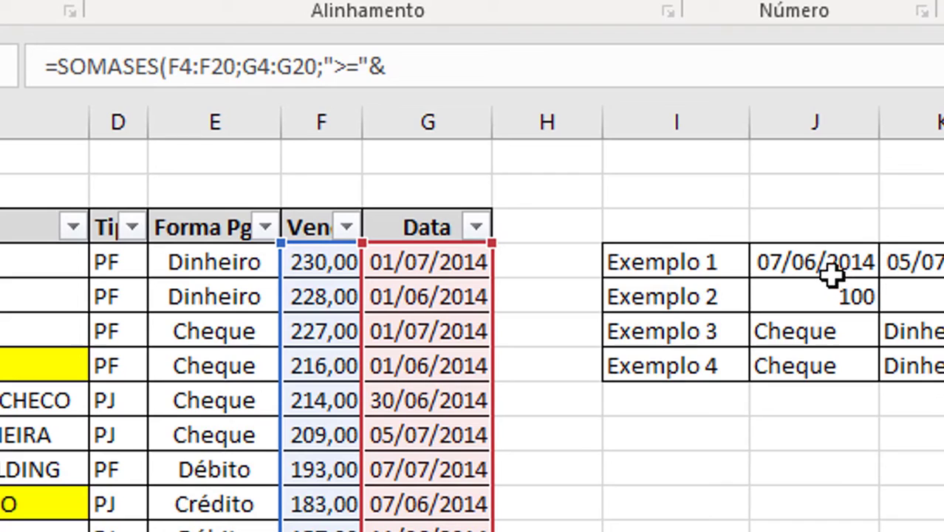
pyautogui.click(828, 264)
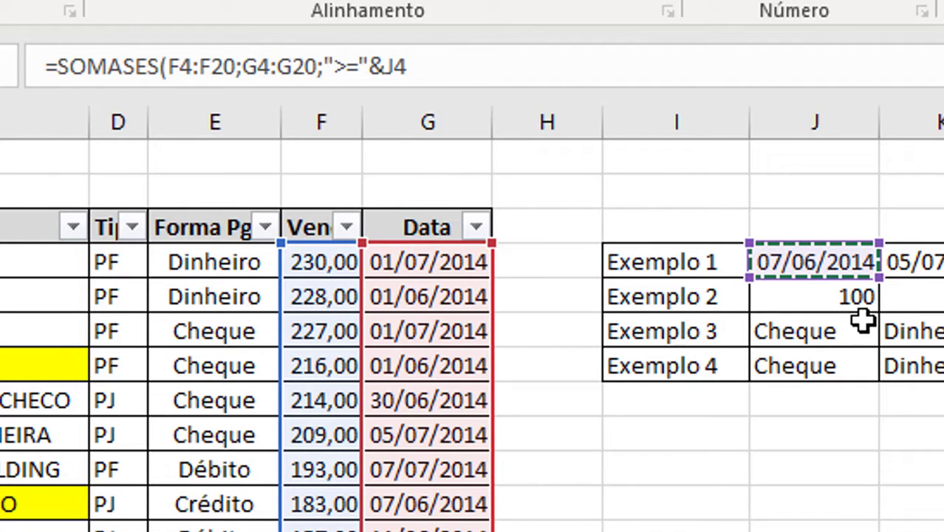
pyautogui.write(')')
pyautogui.press('Return')
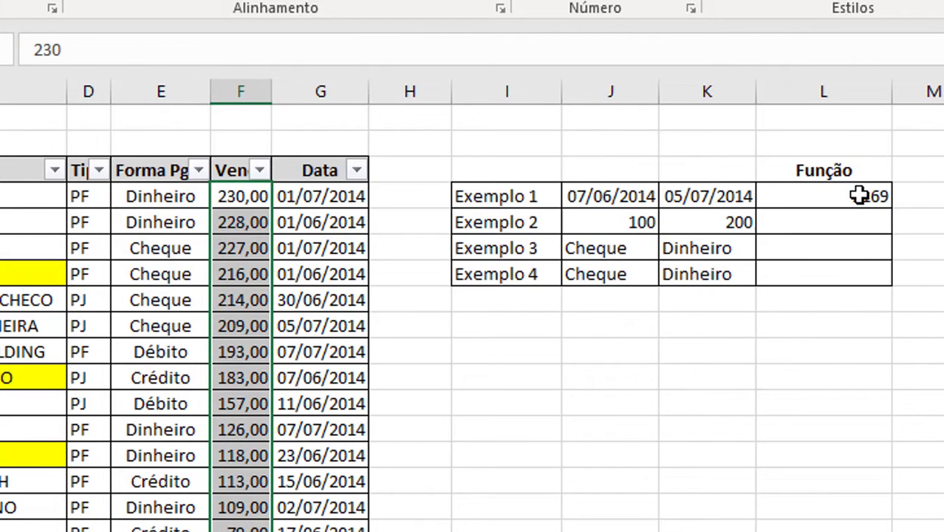
# - Extend the SOMASES formula in L4 with a second condition: range G4:G20 and criterion "<="&K4
pyautogui.click(857, 193)
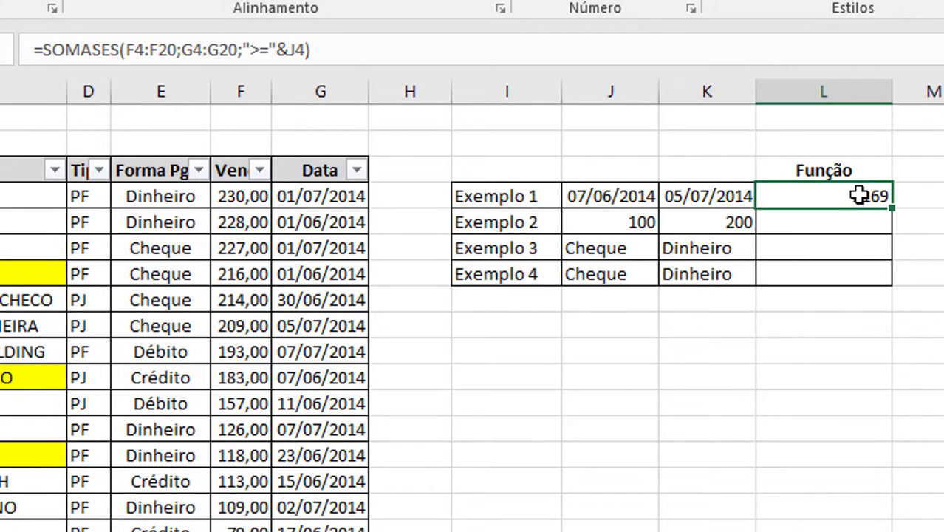
pyautogui.doubleClick(859, 196)
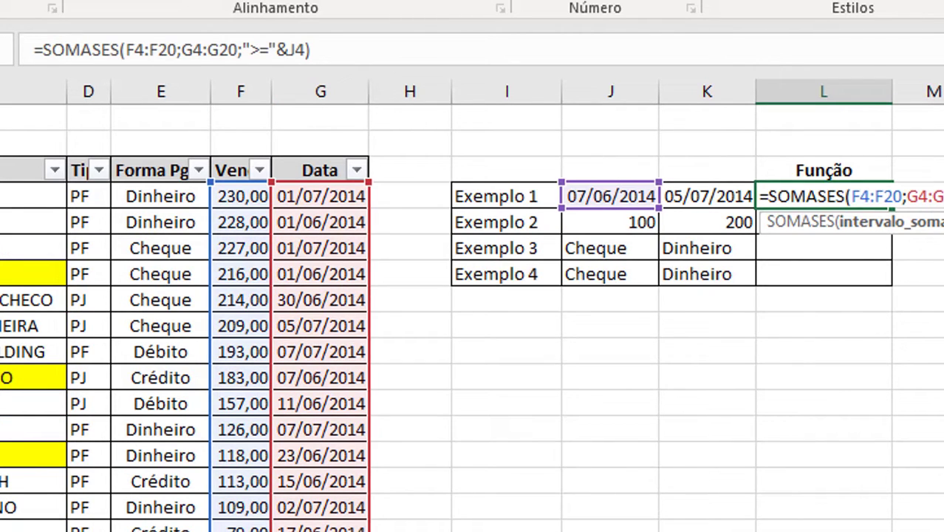
pyautogui.click(943, 196)
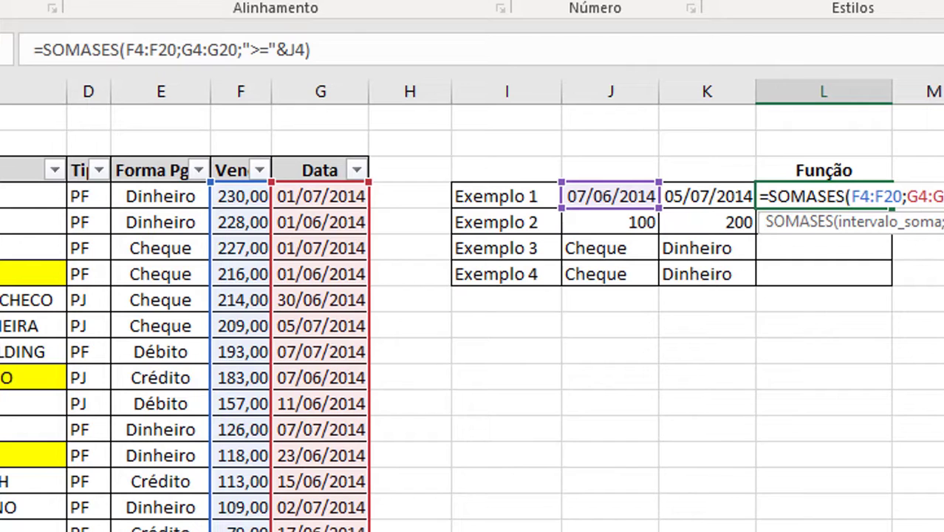
pyautogui.write(';')
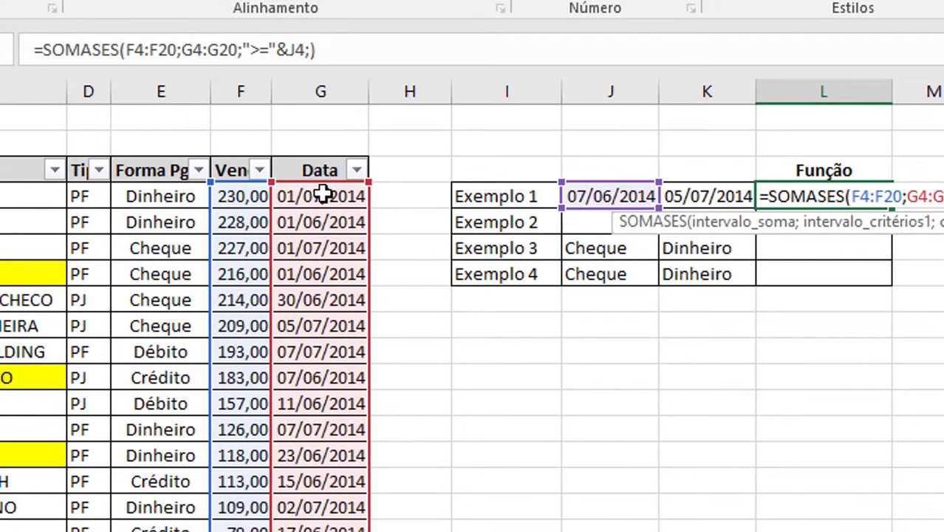
pyautogui.moveTo(323, 194); pyautogui.dragTo(347, 531)
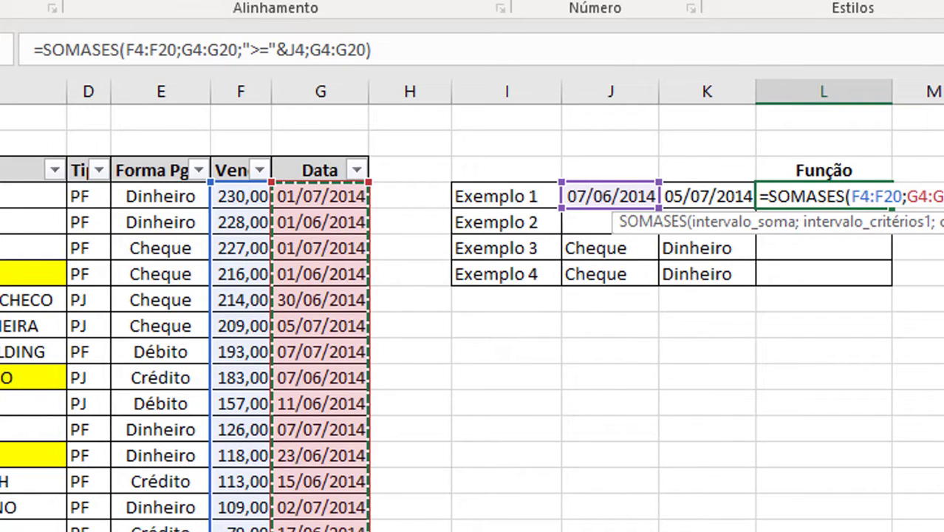
pyautogui.write(';')
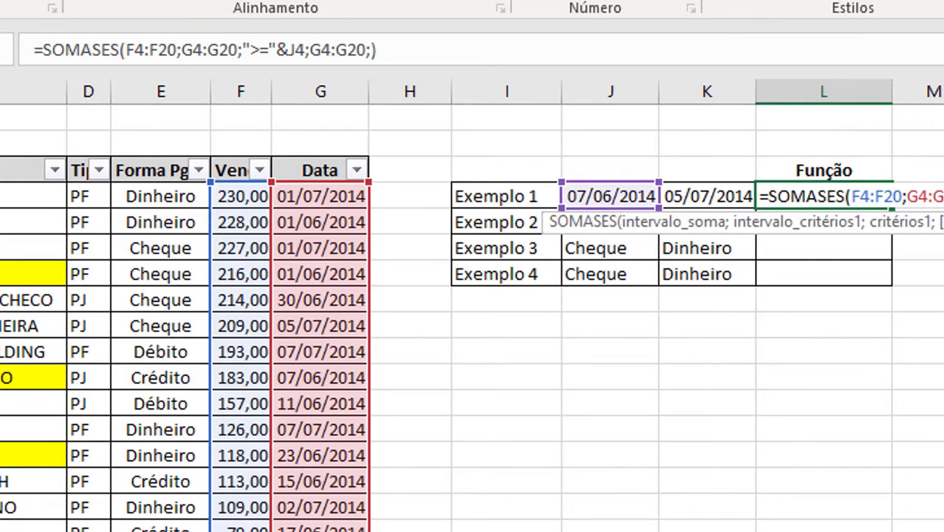
pyautogui.write('"<="&')
pyautogui.click(696, 191)
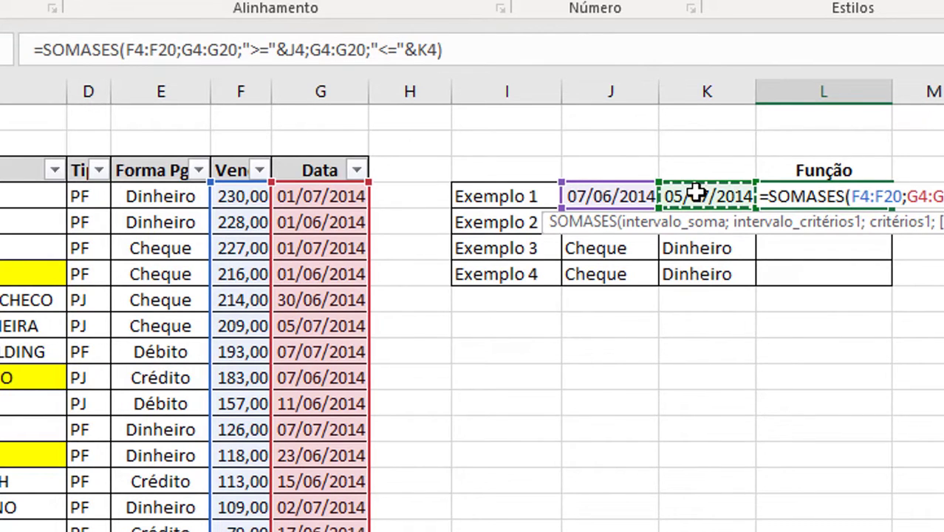
pyautogui.press('Return')
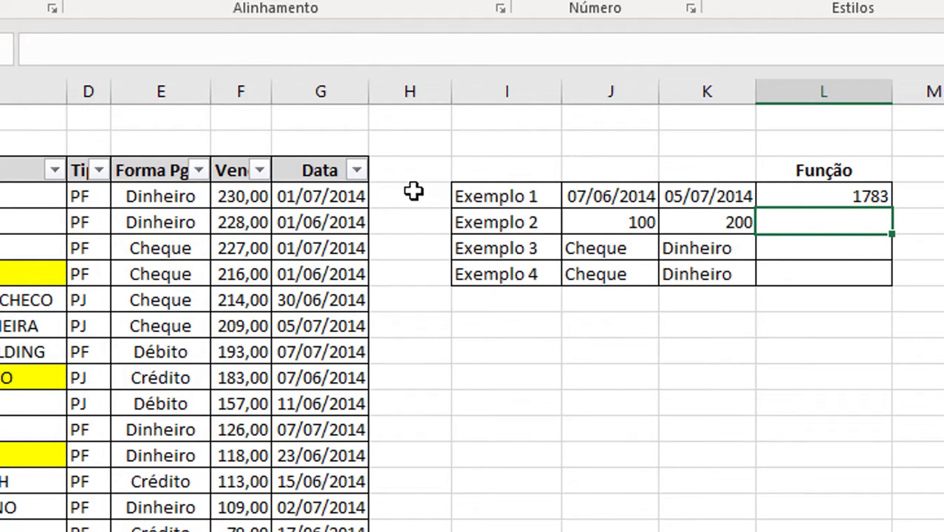
# - Check the sum of the sales values with the Data column filtered from 07/06/2014 to 05/07/2014, and clear the filter
pyautogui.click(357, 170)
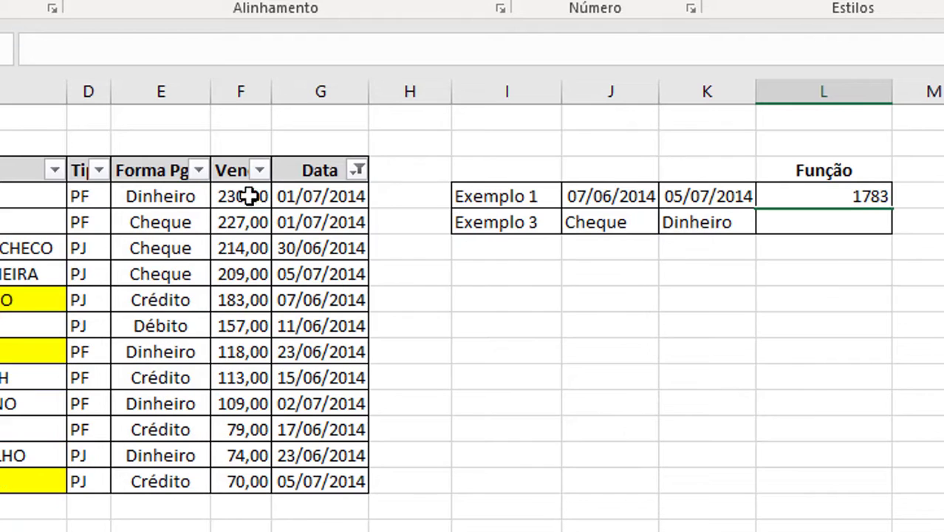
pyautogui.moveTo(249, 195); pyautogui.dragTo(253, 480)
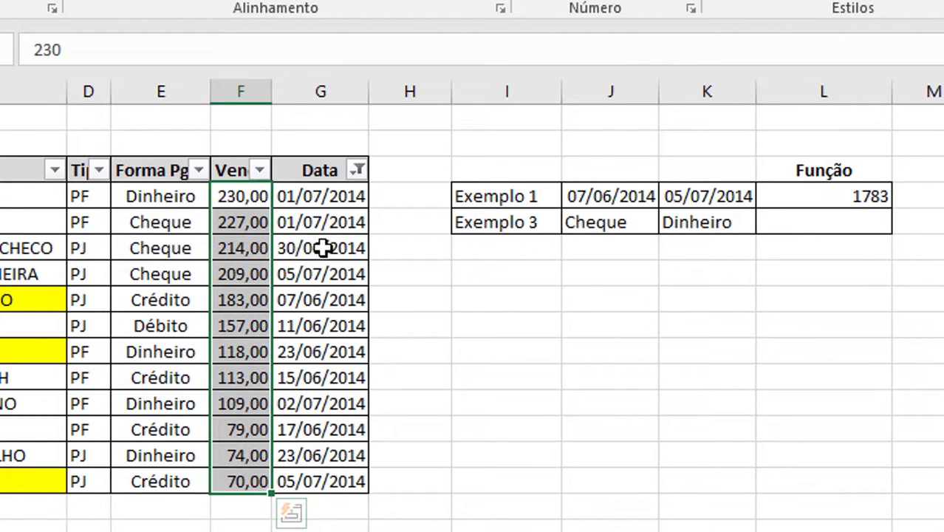
pyautogui.click(362, 173)
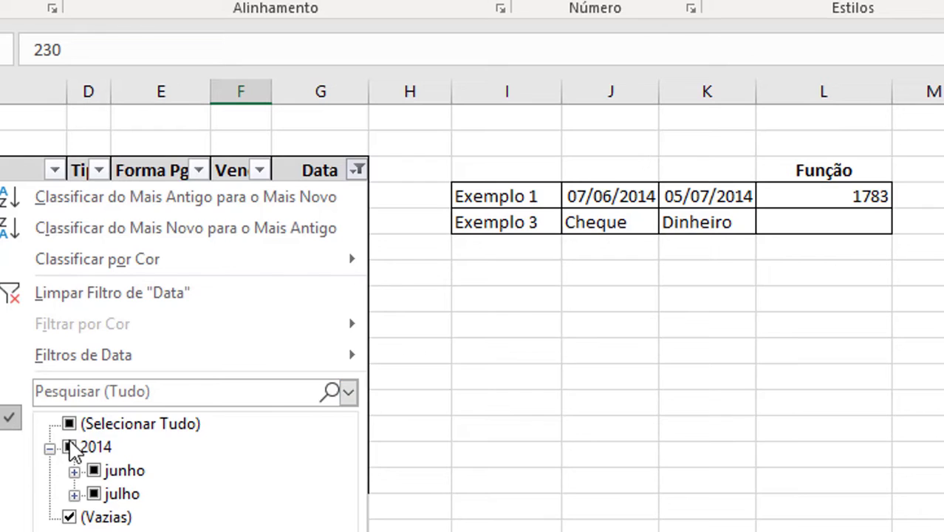
pyautogui.click(103, 423)
pyautogui.press('Return')
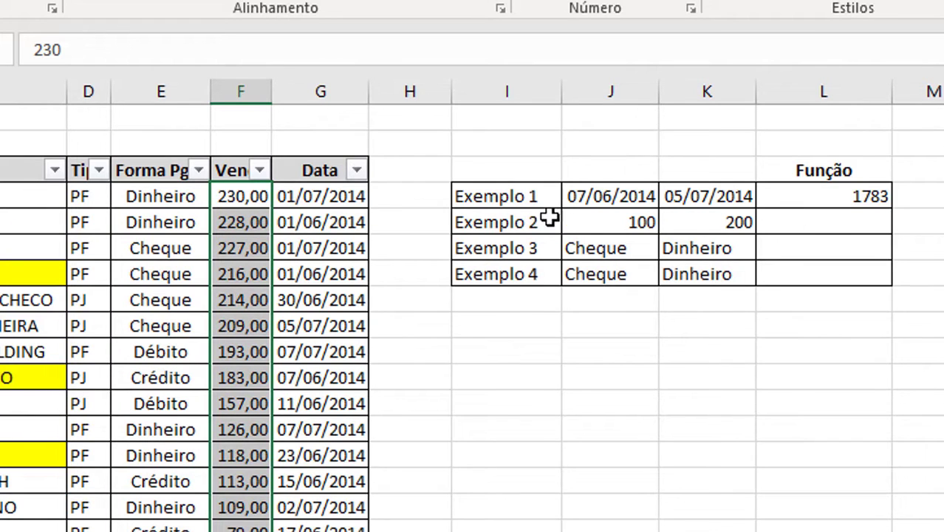
pyautogui.click(836, 221)
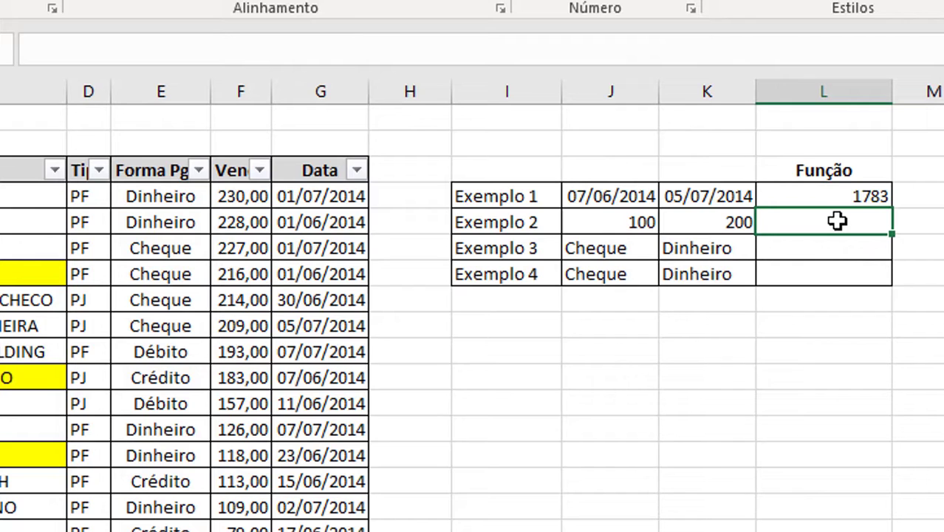
pyautogui.write('=so')
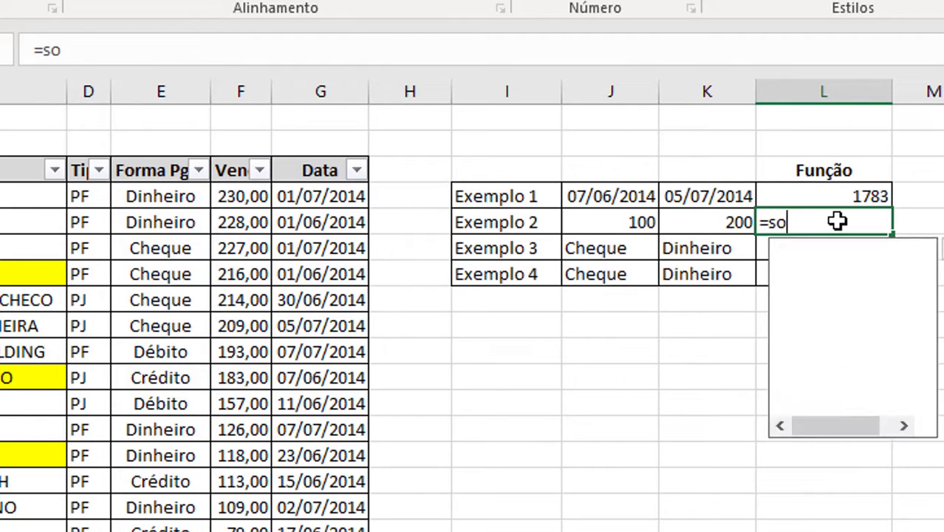
pyautogui.press('Escape')
pyautogui.press('Escape')
pyautogui.press('Return')
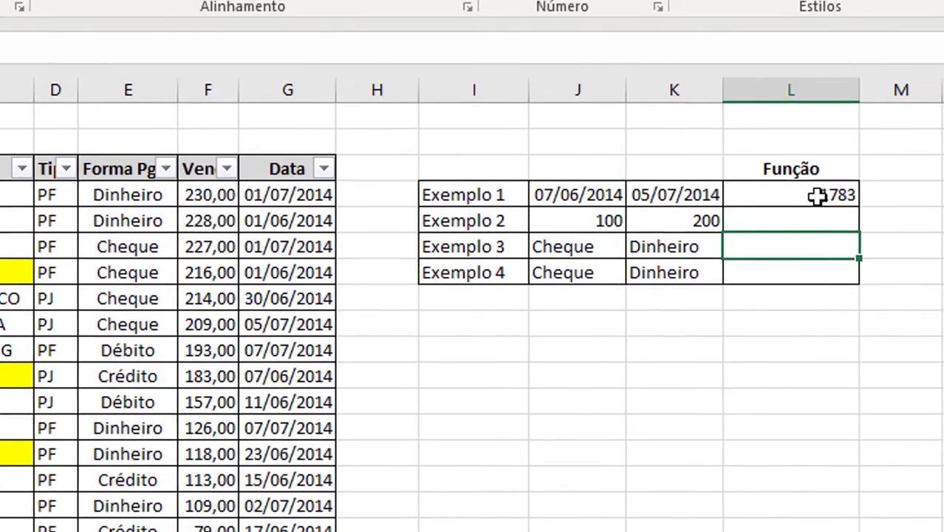
# - Make the ranges in the L4 formula absolute, as $F$4:$F$20 and $G$4:$G$20 in both conditions
pyautogui.click(838, 195)
pyautogui.doubleClick(613, 184)
pyautogui.click(653, 184)
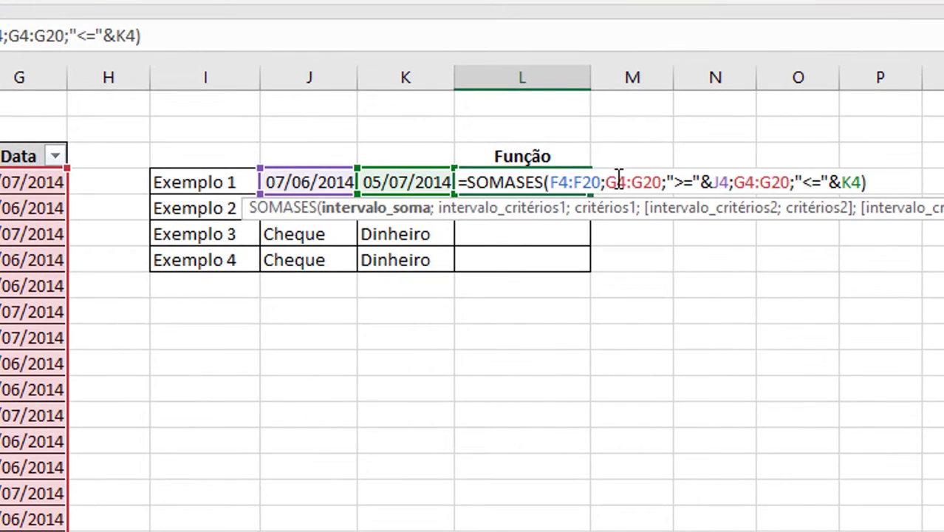
pyautogui.moveTo(558, 183); pyautogui.dragTo(645, 186)
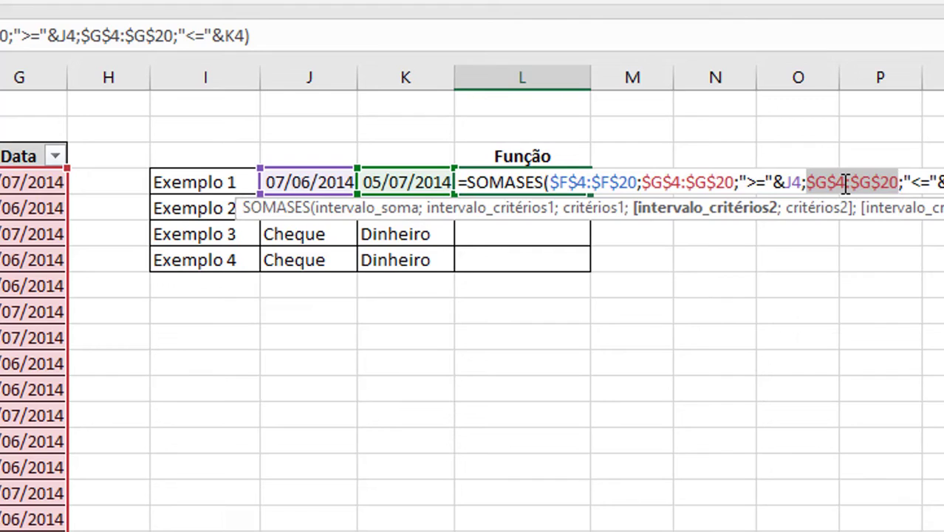
pyautogui.press('Return')
# - Fill the L4 formula down to L5 and move both of its criteria ranges to $F$4:$F$20
pyautogui.click(573, 183)
pyautogui.moveTo(598, 195); pyautogui.dragTo(596, 214)
pyautogui.doubleClick(561, 210)
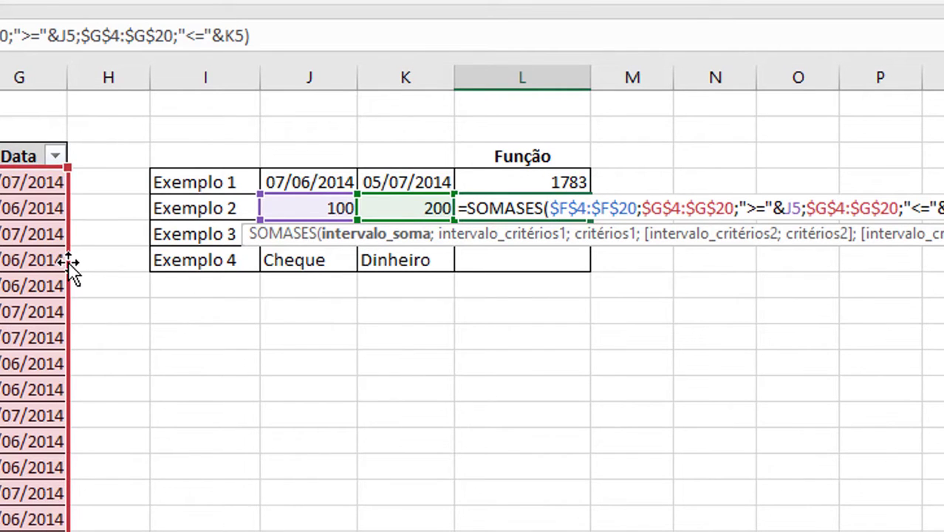
pyautogui.moveTo(70, 262); pyautogui.dragTo(52, 166)
pyautogui.moveTo(151, 178); pyautogui.dragTo(67, 181)
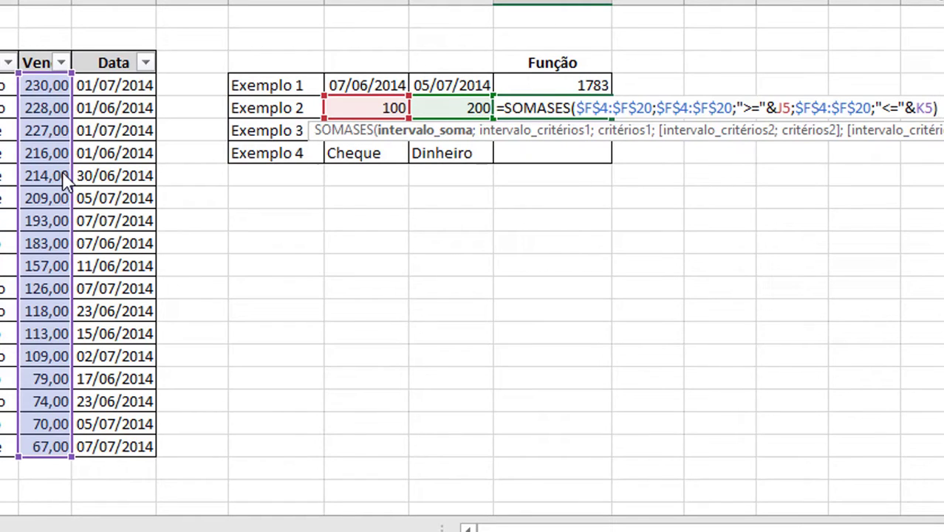
pyautogui.press('Return')
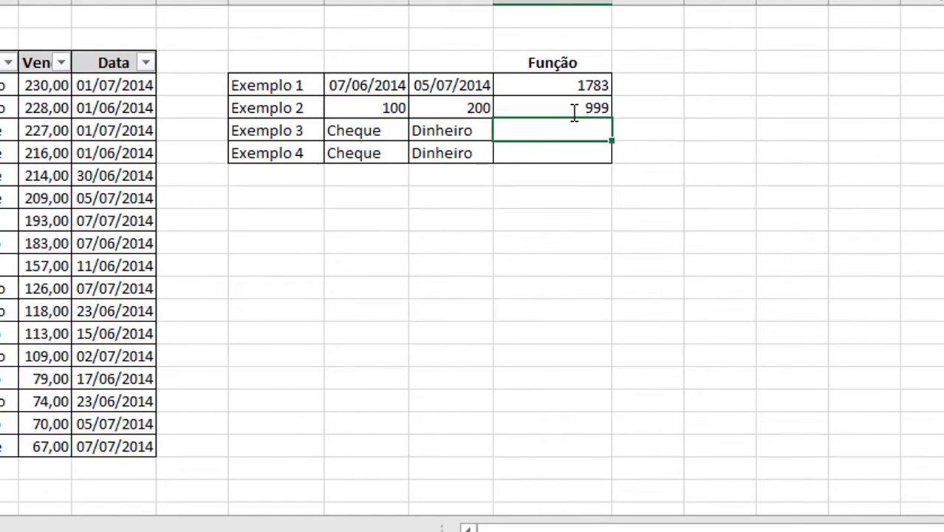
# - Replace the SOMASES function in the L5 formula with CONT.SES
pyautogui.click(574, 111)
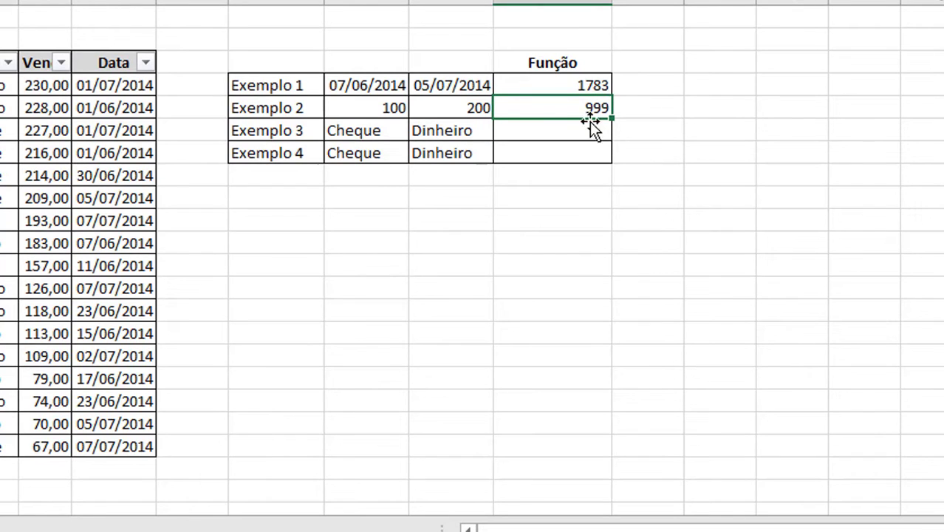
pyautogui.doubleClick(576, 108)
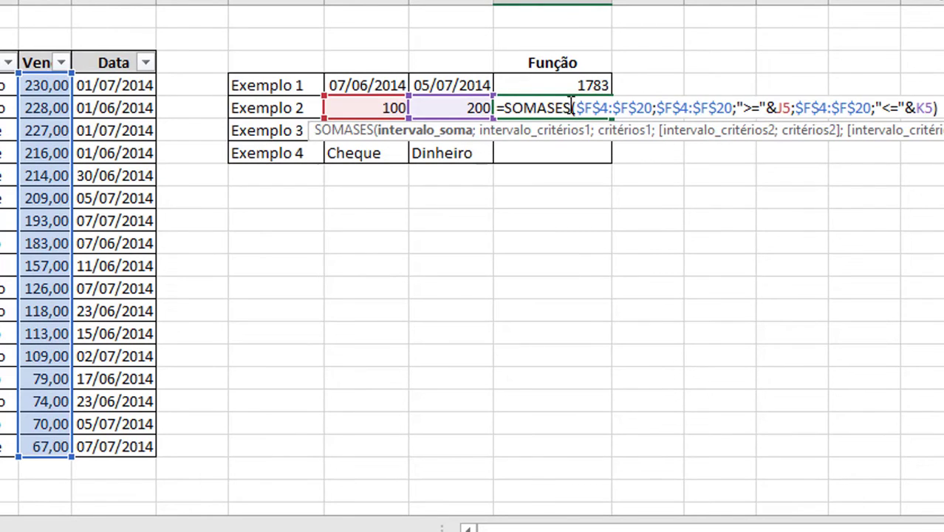
pyautogui.moveTo(571, 108); pyautogui.dragTo(508, 108)
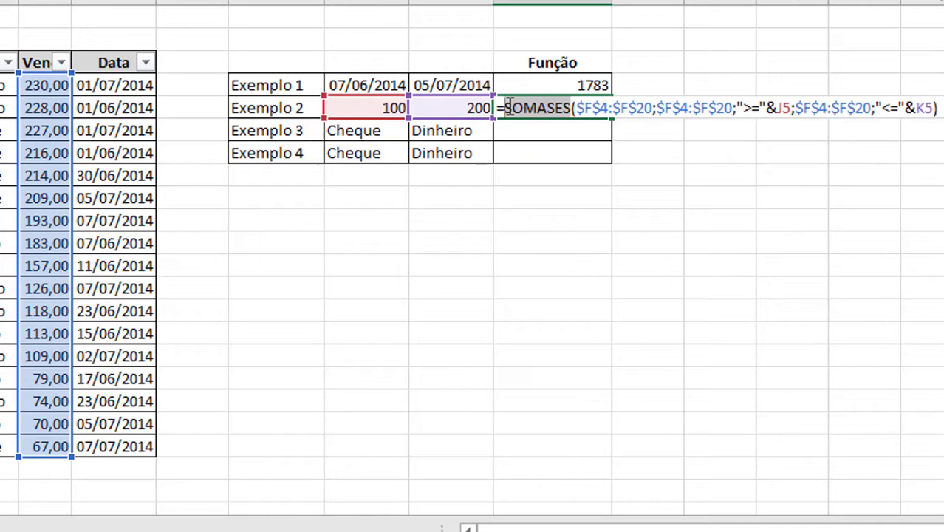
pyautogui.write('con')
pyautogui.press('Down')
pyautogui.press('Down')
pyautogui.press('Down')
pyautogui.press('Down')
pyautogui.press('Tab')
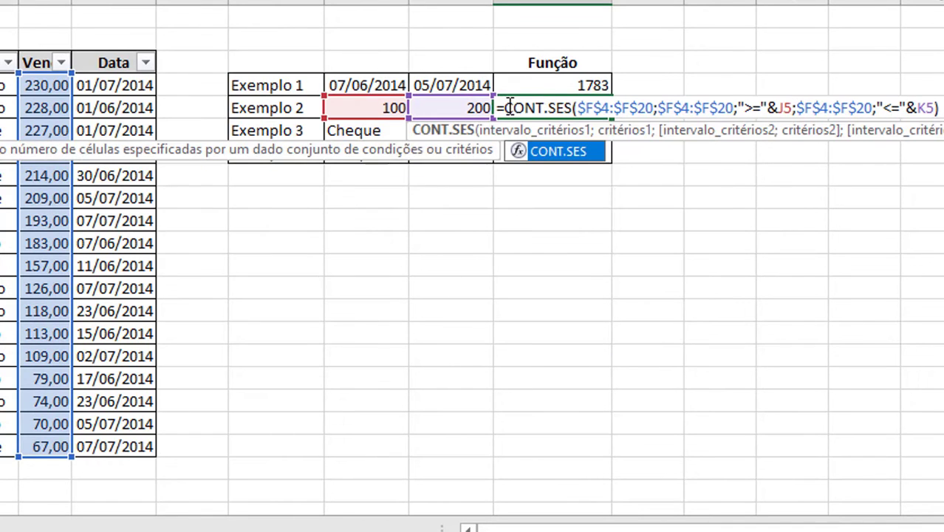
# - Remove the leading sum range $F$4:$F$20 from the CONT.SES formula in L5, keeping both conditions
pyautogui.click(658, 108)
pyautogui.moveTo(658, 108); pyautogui.dragTo(577, 108)
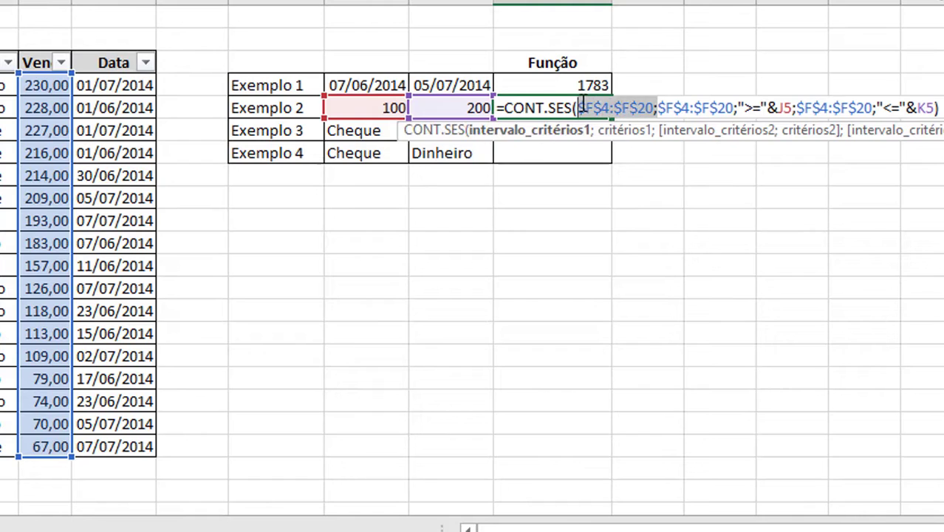
pyautogui.press('Delete')
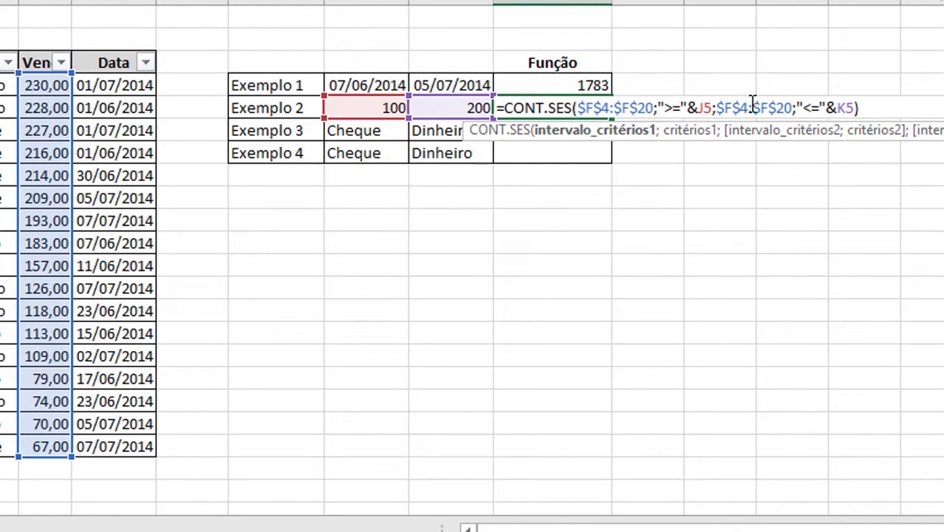
pyautogui.press('Return')
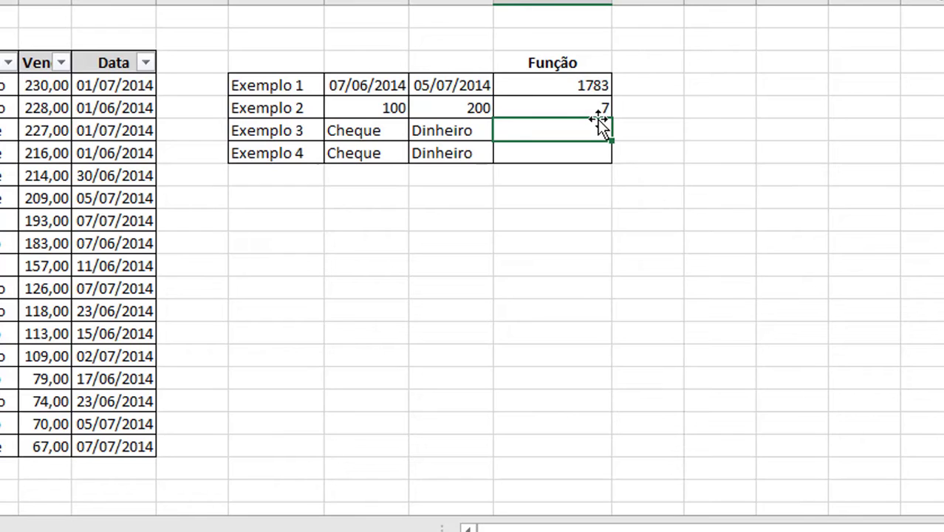
# - Start a SOMASES formula in L6 with F4:F20 as the sum range
pyautogui.write('=')
pyautogui.write('som')
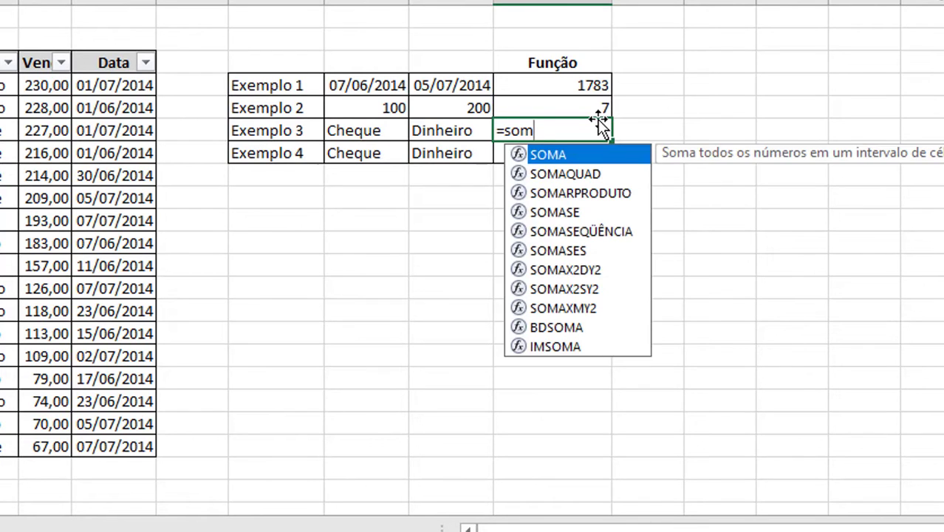
pyautogui.press('Down')
pyautogui.press('Down')
pyautogui.press('Down')
pyautogui.press('Down')
pyautogui.press('Down')
pyautogui.press('Tab')
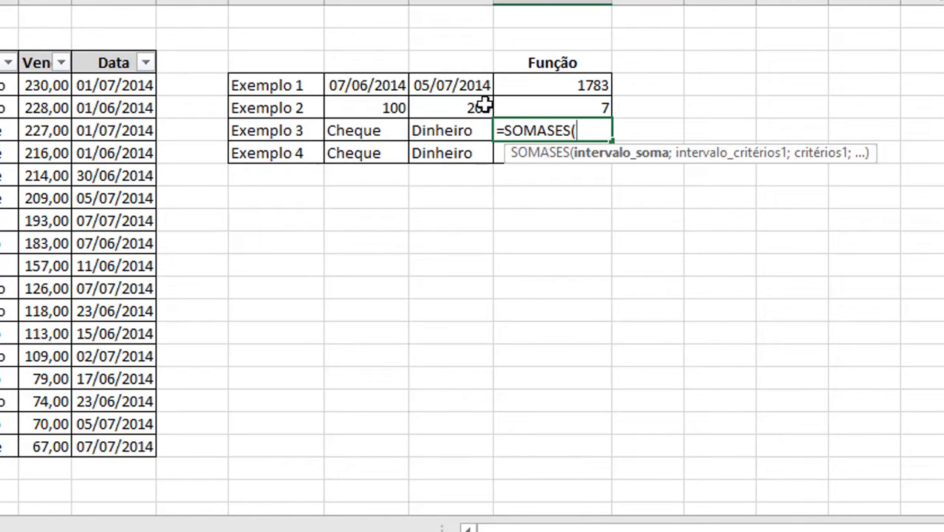
pyautogui.moveTo(32, 85); pyautogui.dragTo(46, 448)
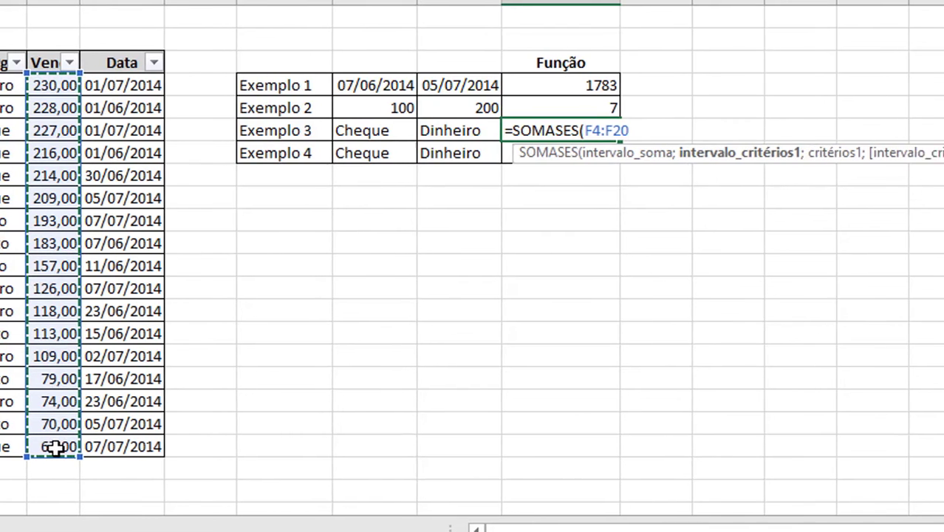
pyautogui.write(';')
# - Complete the L6 formula with criteria range E4:E20 and the two payment types in J6:K6 as criteria
pyautogui.moveTo(77, 87); pyautogui.dragTo(90, 443)
pyautogui.write(';')
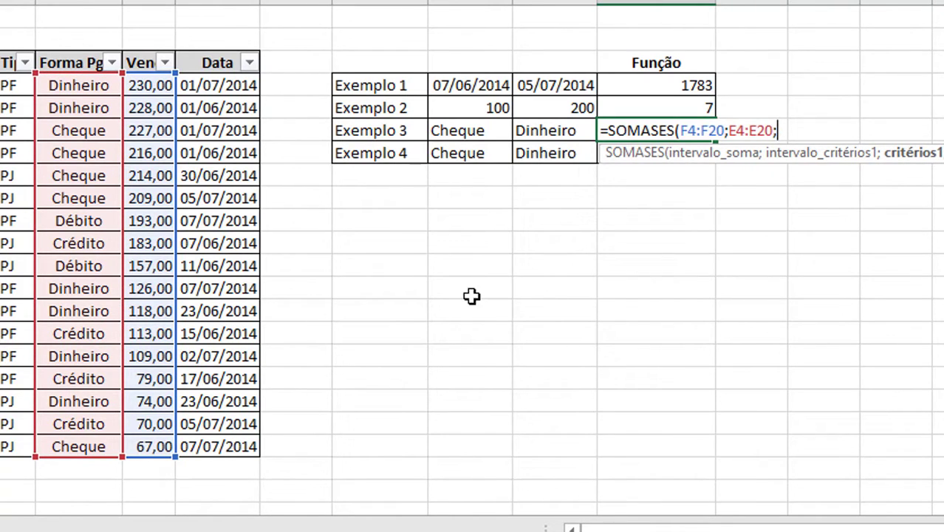
pyautogui.click(493, 131)
pyautogui.moveTo(495, 131); pyautogui.dragTo(526, 131)
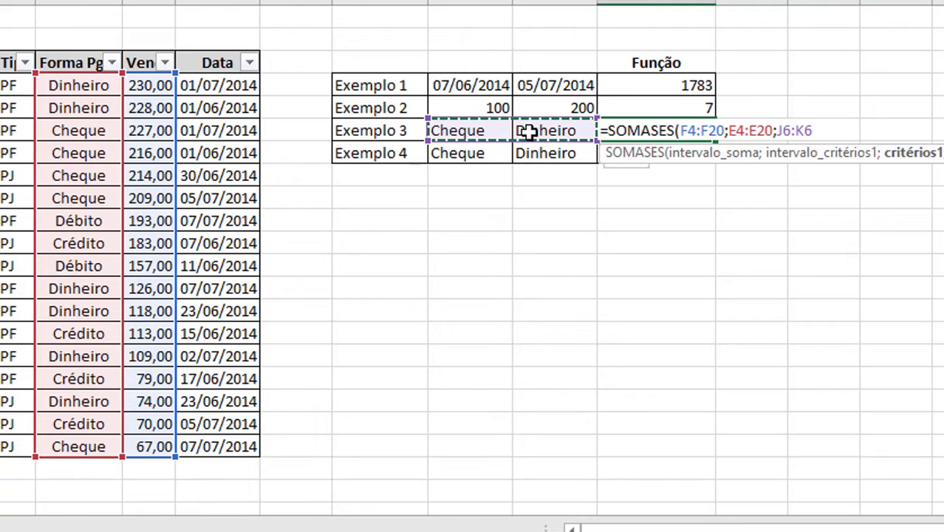
pyautogui.write(')')
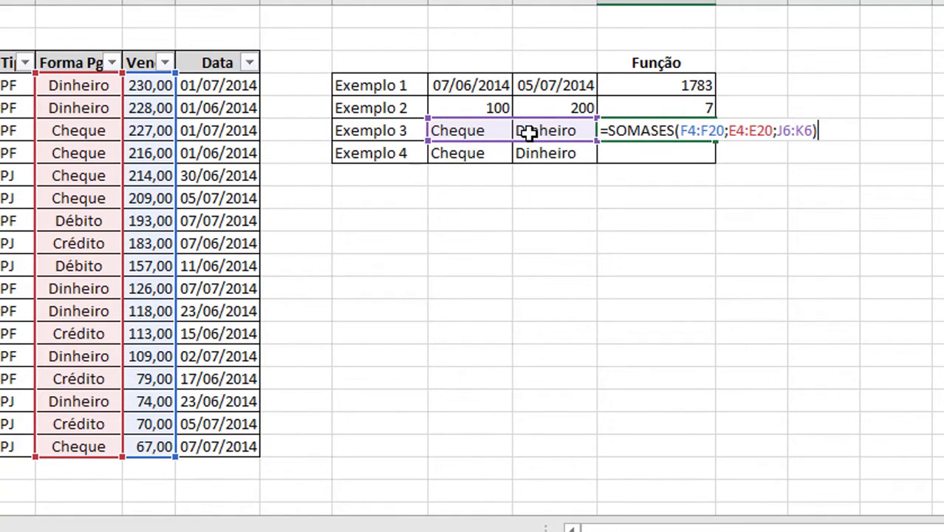
pyautogui.press('Return')
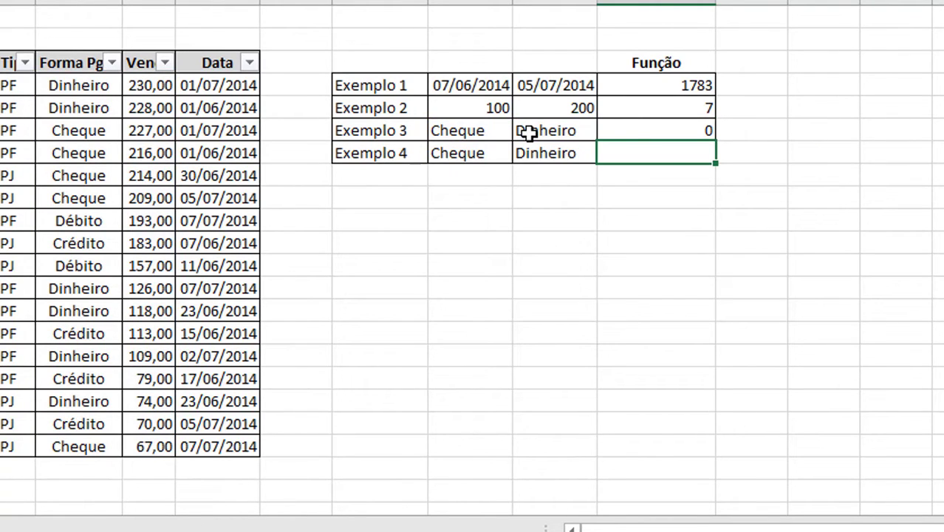
# - Try the L6 formula as an array formula, and re-enter it as a normal formula
pyautogui.doubleClick(637, 131)
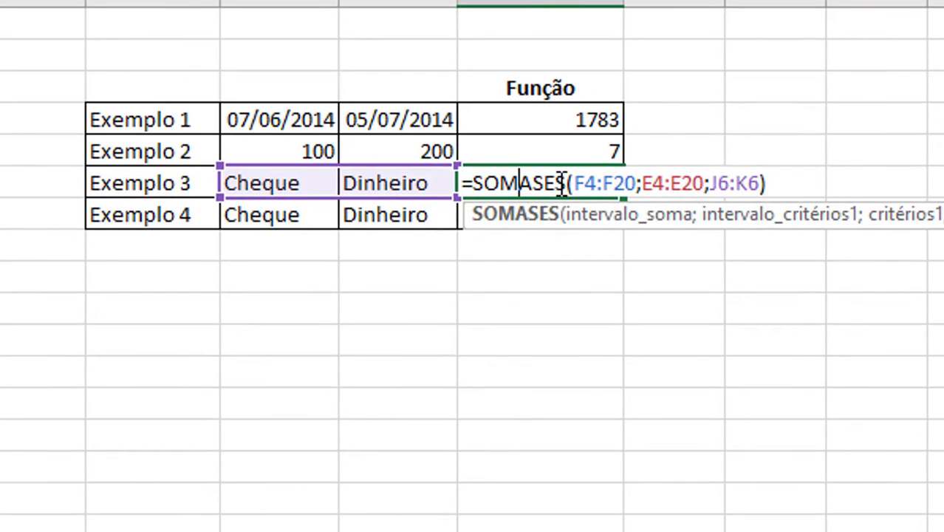
pyautogui.hotkey('ctrl', 'Return')
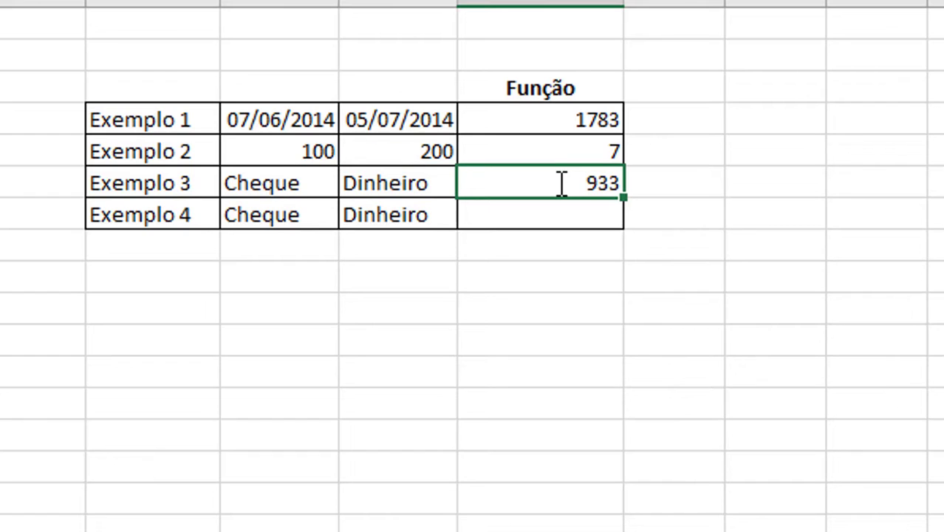
pyautogui.doubleClick(562, 183)
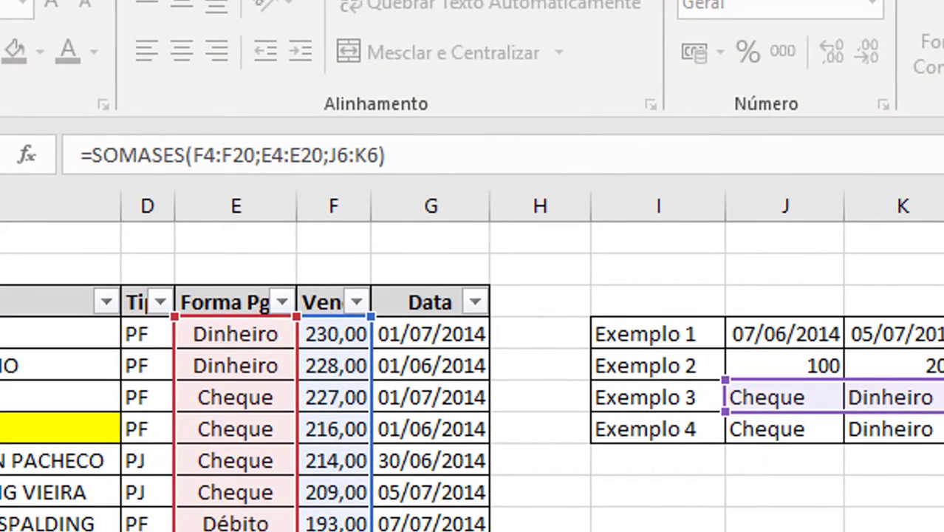
pyautogui.hotkey('ctrl', 'shift', 'Return')
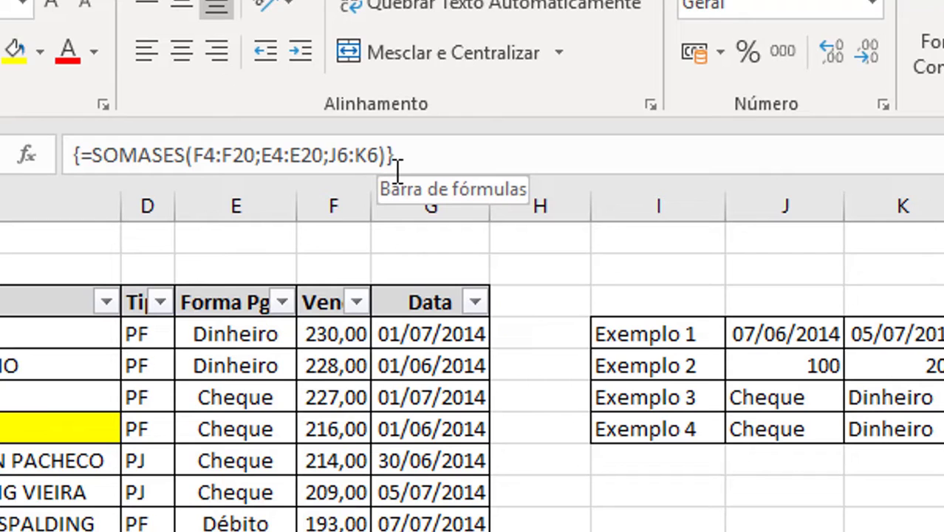
pyautogui.press('F2')
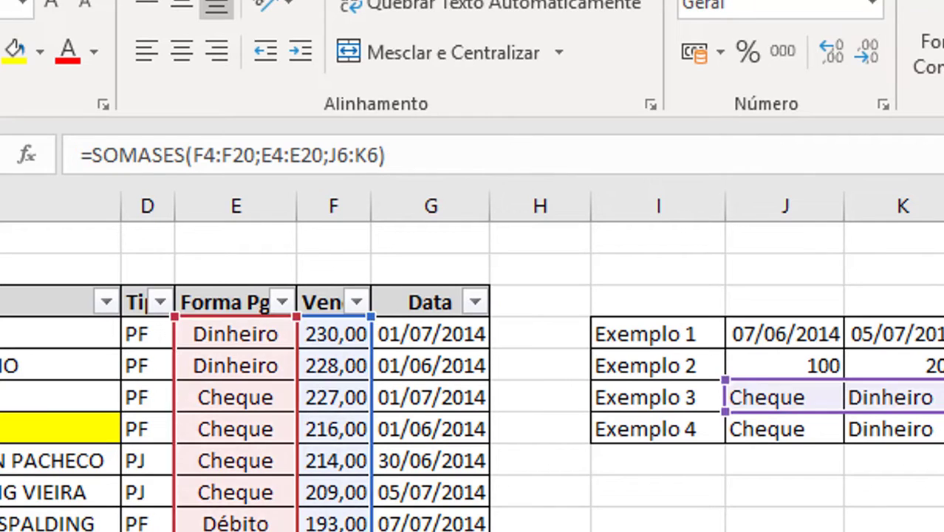
pyautogui.press('Return')
# - Copy the L6 formula text and enter =SOMASES(F4:F20;E4:E20;J6:K6) as an array formula across L10:M10
pyautogui.press('Up')
pyautogui.press('F2')
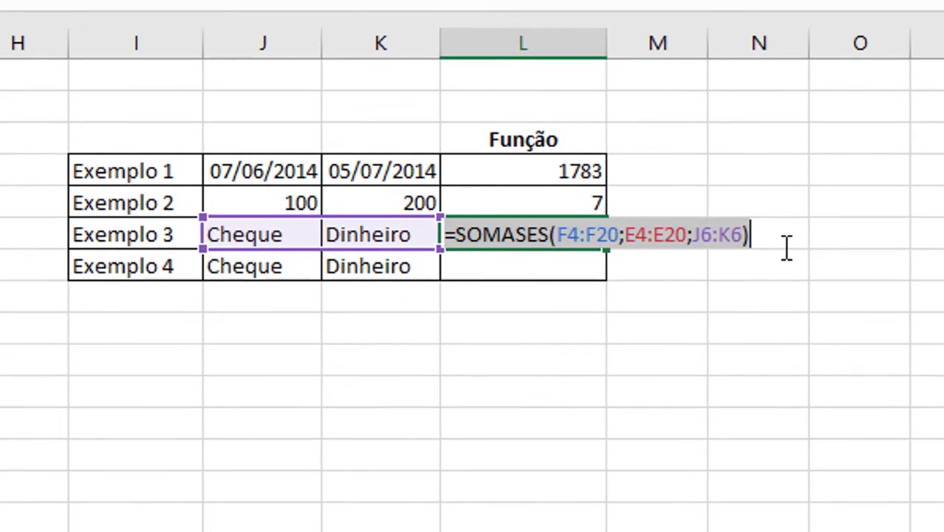
pyautogui.click(576, 358)
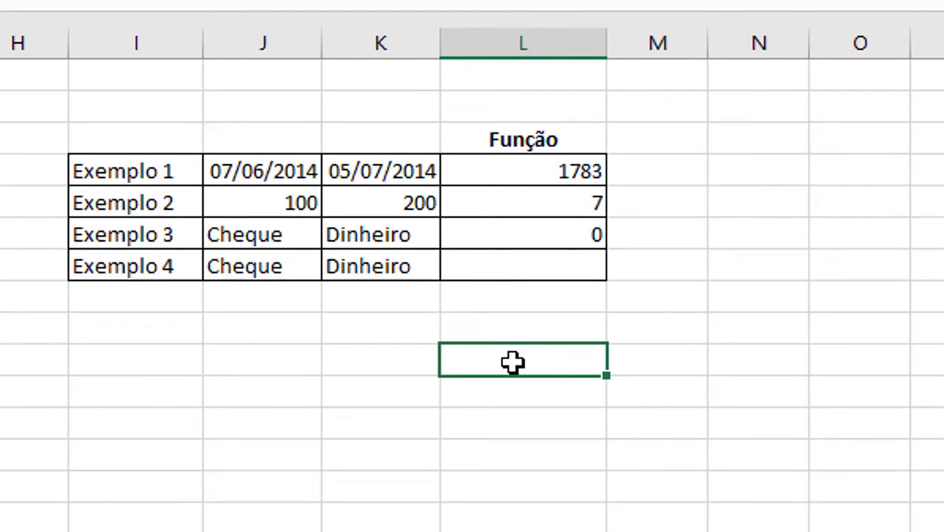
pyautogui.moveTo(514, 362); pyautogui.dragTo(606, 365)
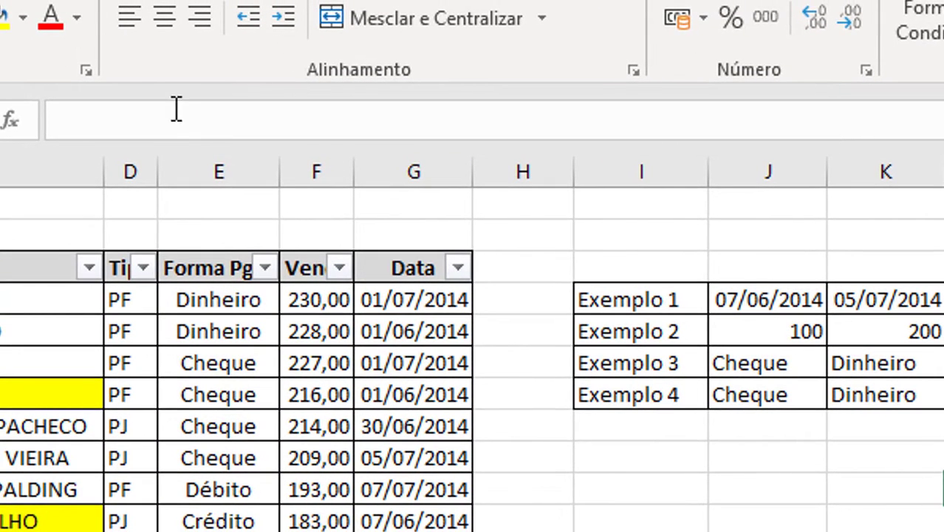
pyautogui.click(188, 126)
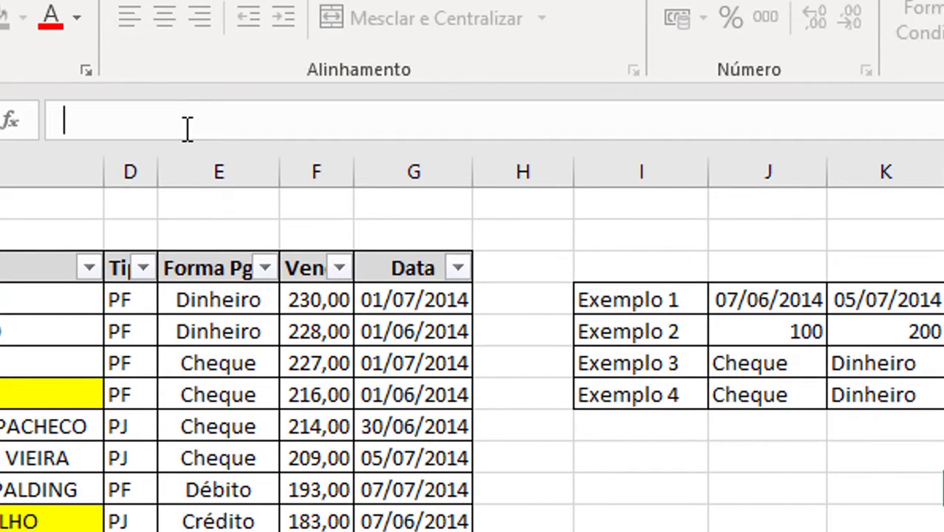
pyautogui.write('=SOMASES(F4:F20;E4:E20;J6:K6)')
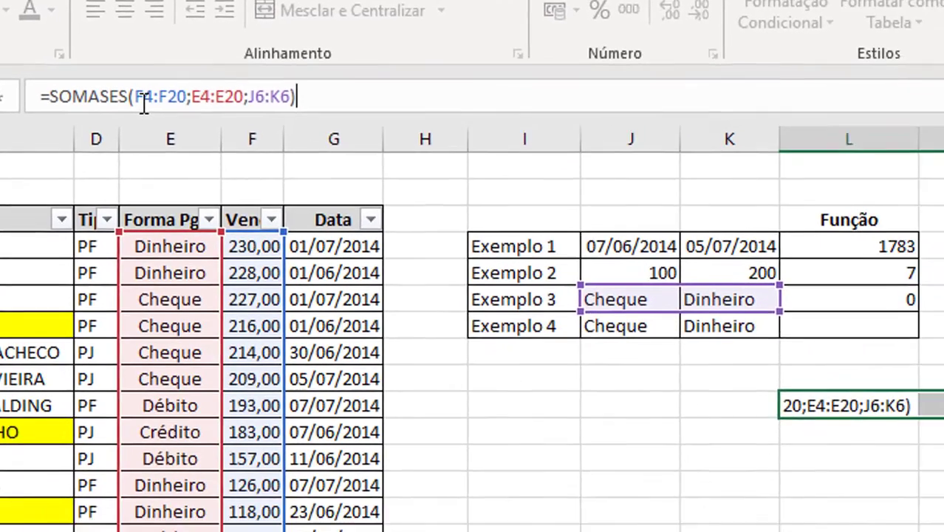
pyautogui.hotkey('ctrl', 'shift', 'Return')
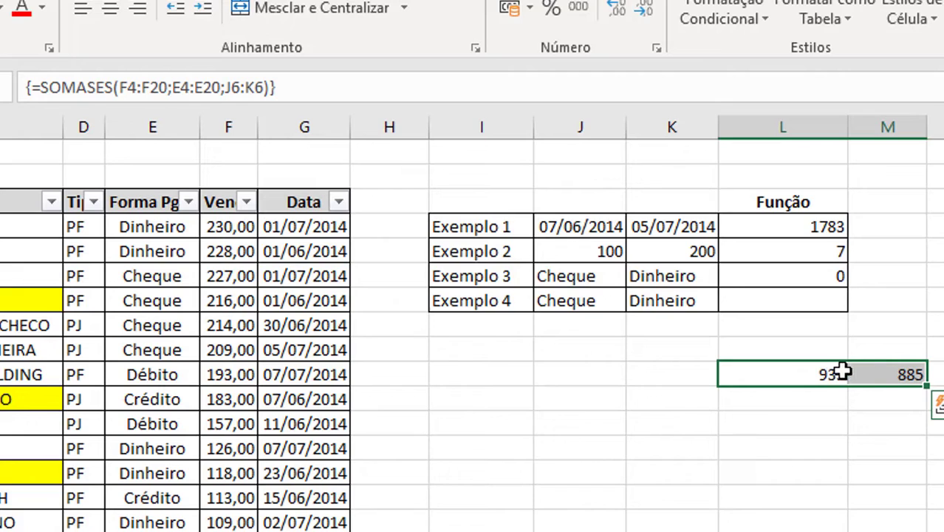
# - Wrap the L6 formula as =SOMA(SOMASES(F4:F20;E4:E20;J6:K6)) and enter it as an array formula
pyautogui.click(883, 375)
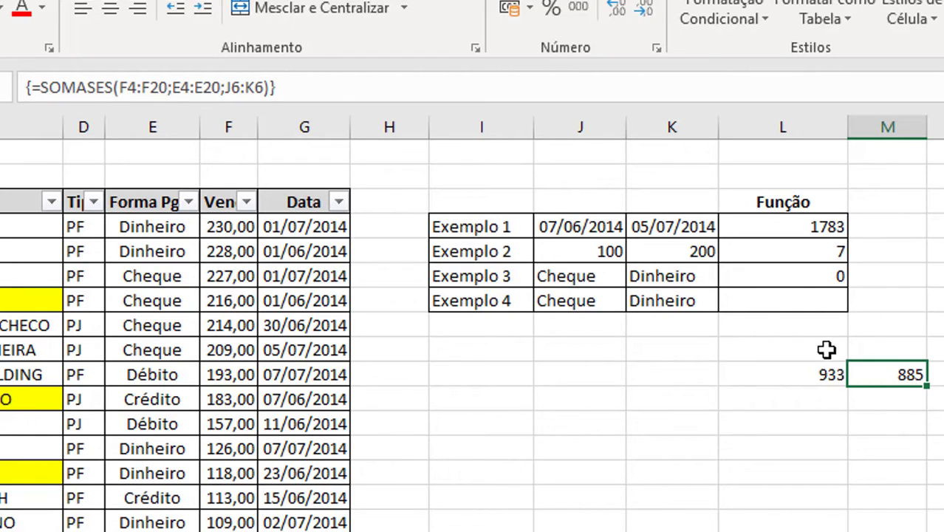
pyautogui.doubleClick(731, 273)
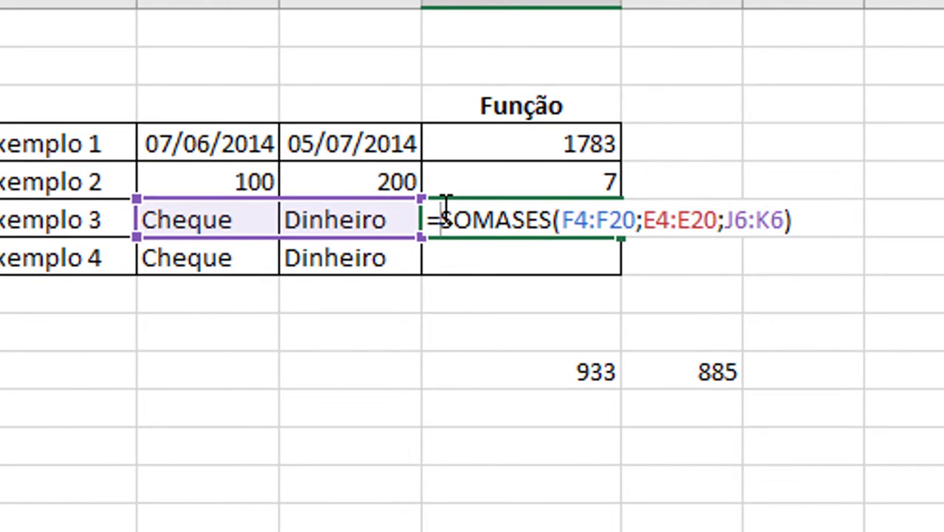
pyautogui.write('soma')
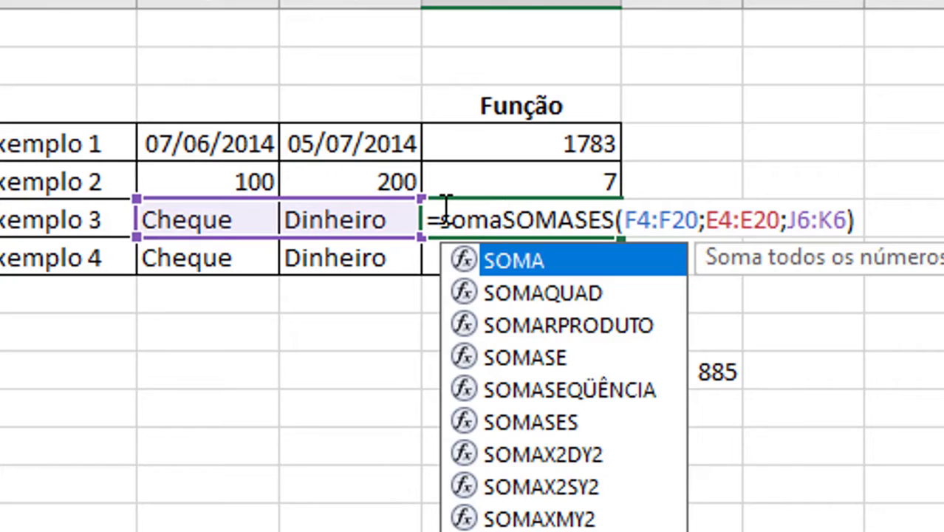
pyautogui.write('(')
pyautogui.click(185, 2)
pyautogui.write(')')
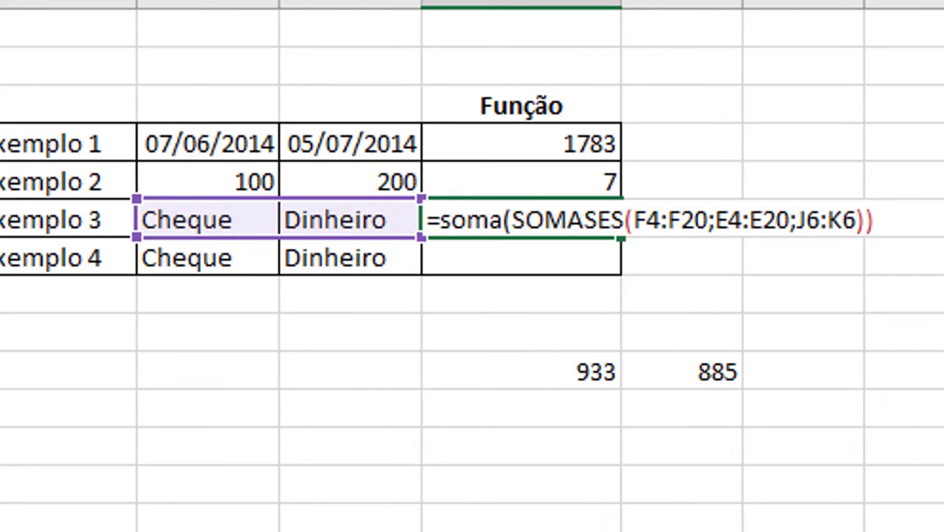
pyautogui.press('Return')
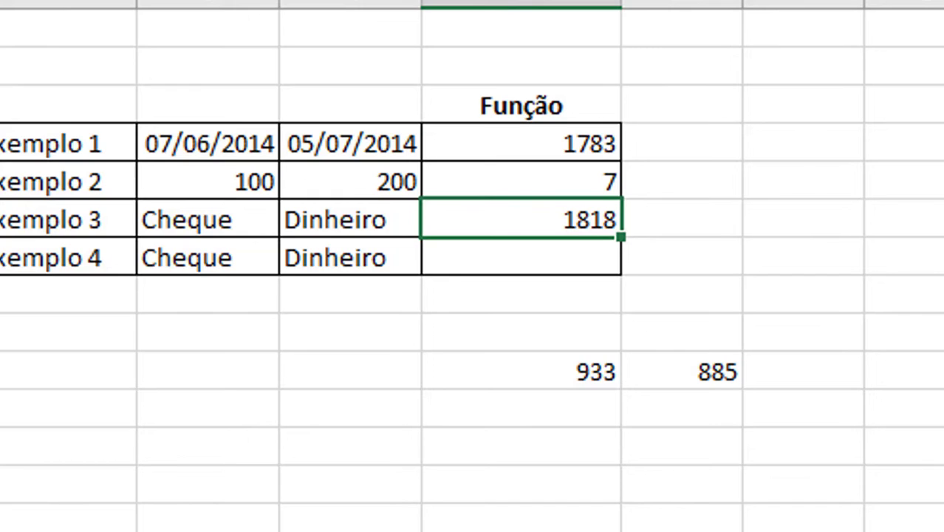
pyautogui.click(520, 255)
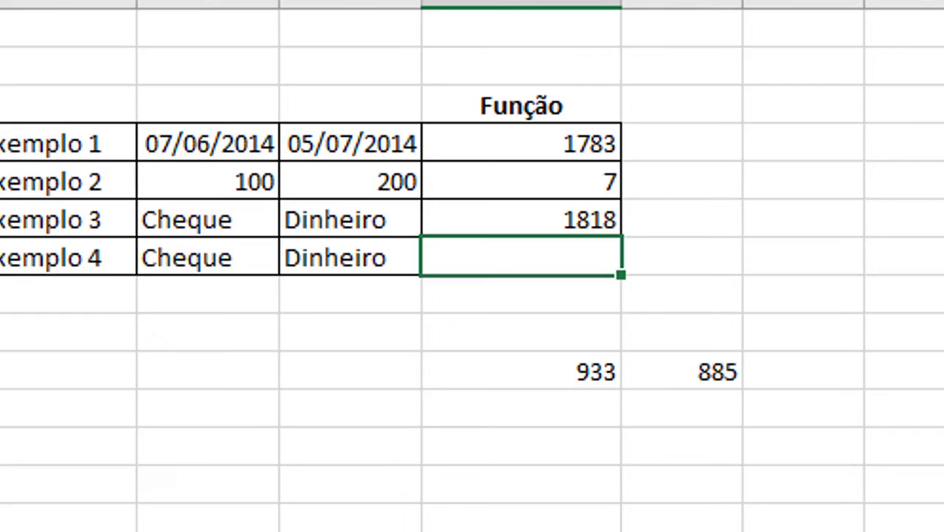
pyautogui.write('=')
pyautogui.press('Escape')
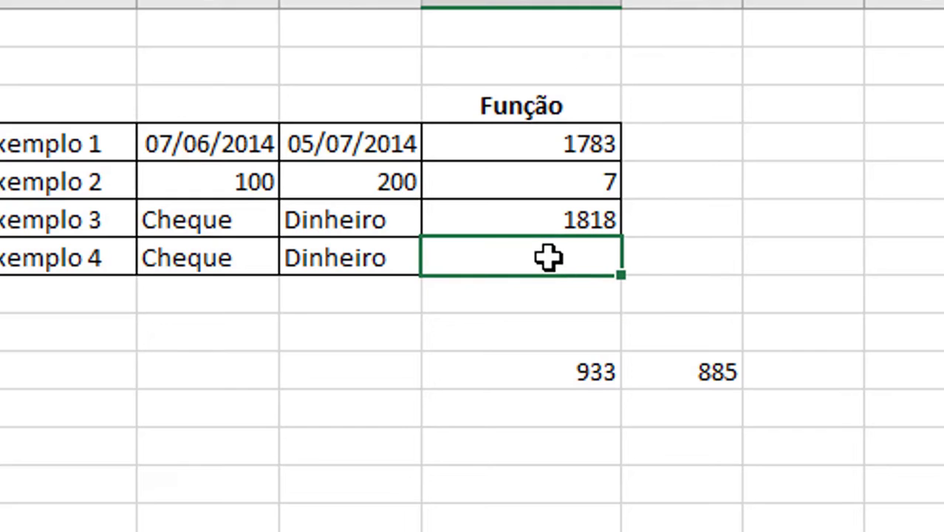
# - Start the Exemplo 4 formula in L7 as =SOMASES(F4:F20;E4:E20;J6:K6) and remove its J6:K6 criteria reference
pyautogui.write('=SOMASES(F4:F20;E4:E20;J6:K6)')
pyautogui.moveTo(694, 262); pyautogui.dragTo(730, 262)
pyautogui.click(730, 262)
pyautogui.hotkey('shift', 'Right')
pyautogui.hotkey('shift', 'Right')
pyautogui.hotkey('shift', 'Right')
pyautogui.hotkey('shift', 'Right')
pyautogui.hotkey('shift', 'Right')
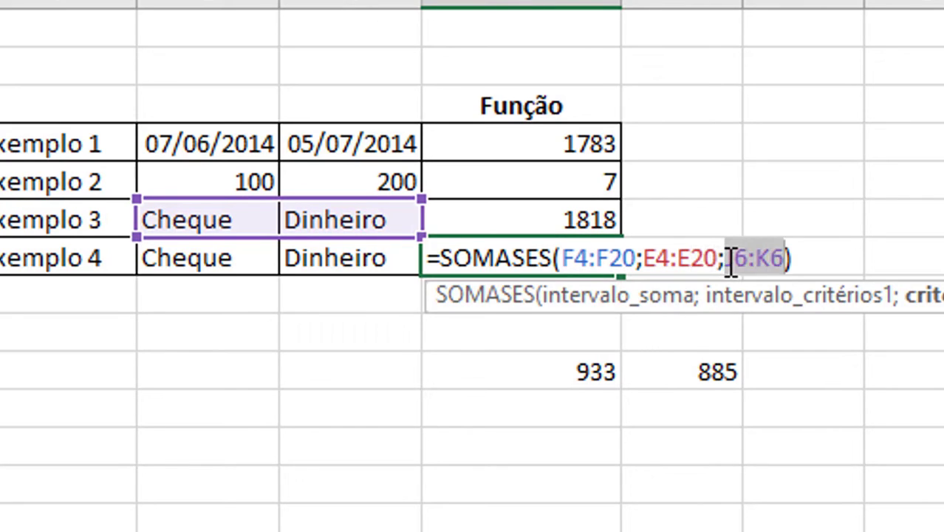
pyautogui.press('Delete')
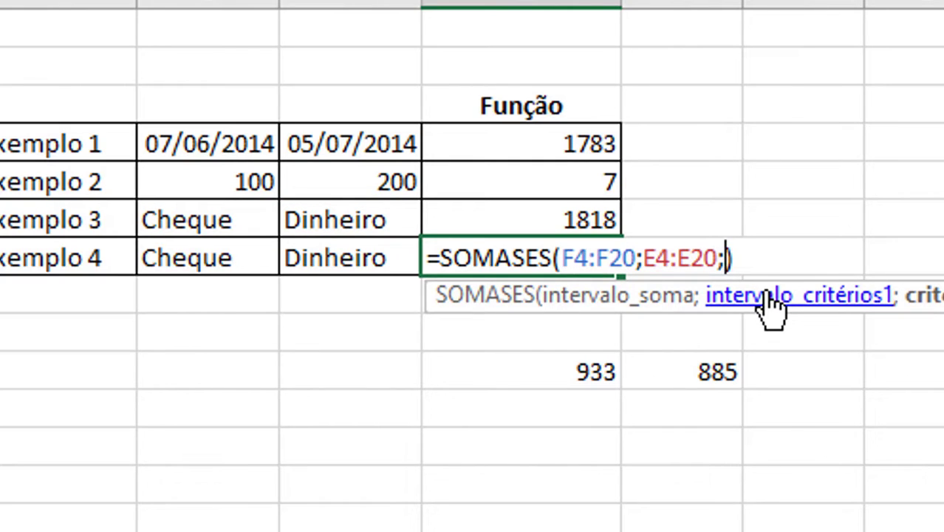
# - Give the L7 SOMASES formula the array constant {"Cheque"\"Dinheiro"} as its criteria and enter it
pyautogui.write('{}')
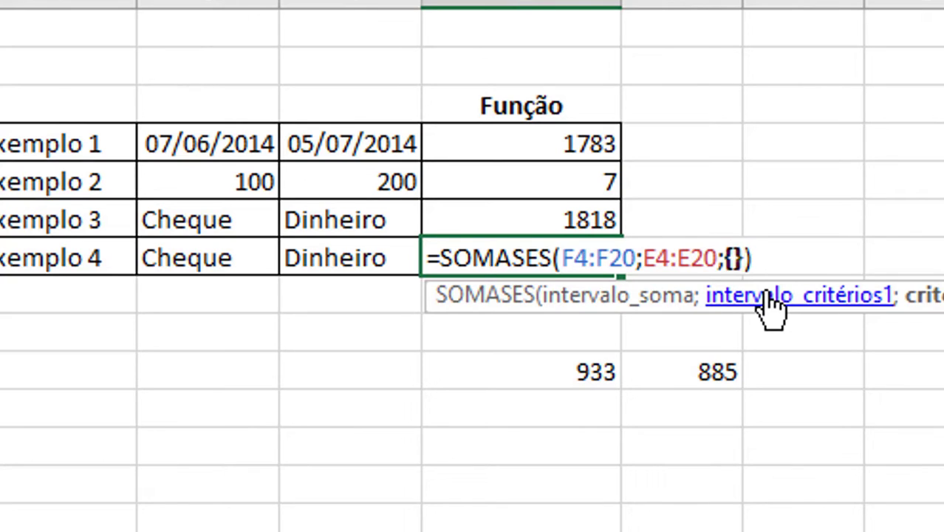
pyautogui.write('"')
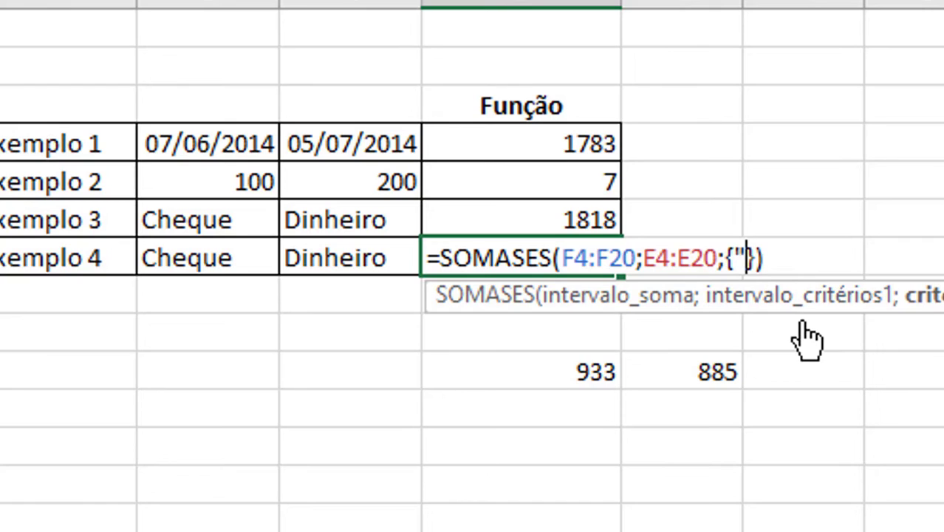
pyautogui.write('Cheque"\\')
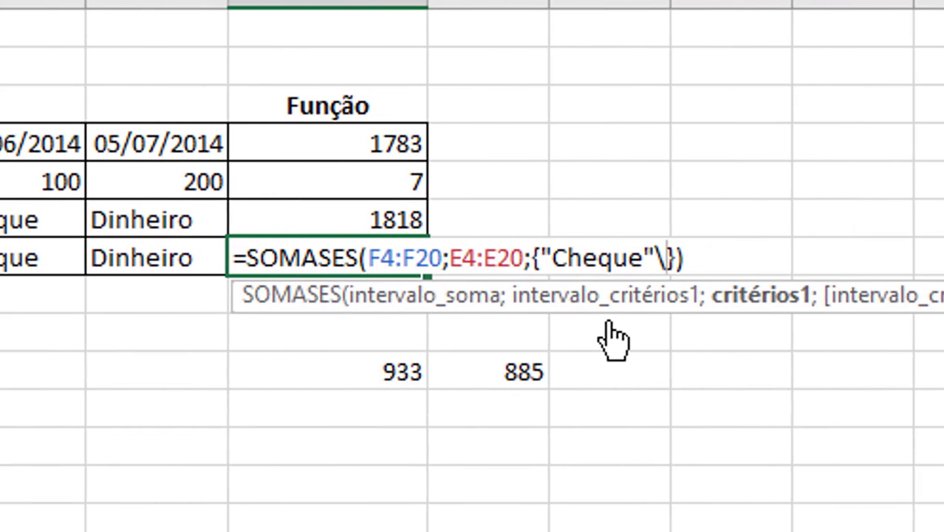
pyautogui.write('"')
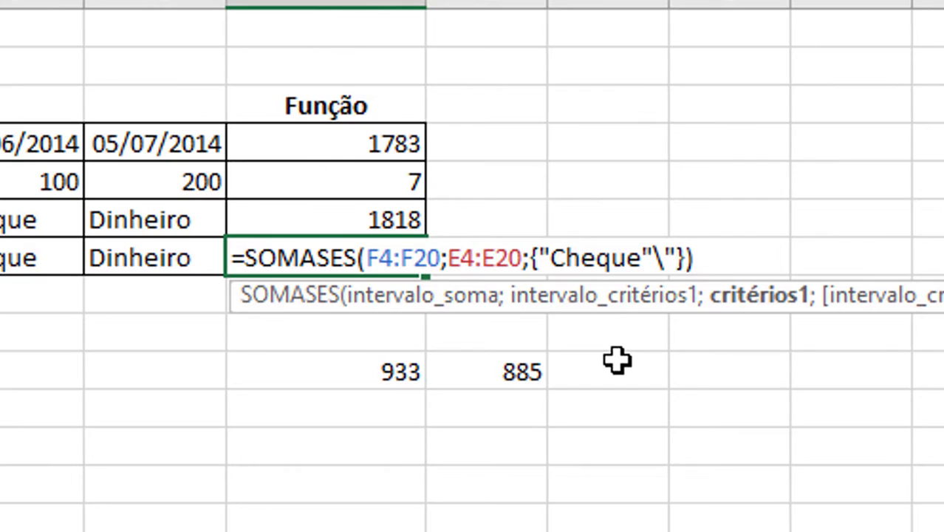
pyautogui.write('Dinheiro"')
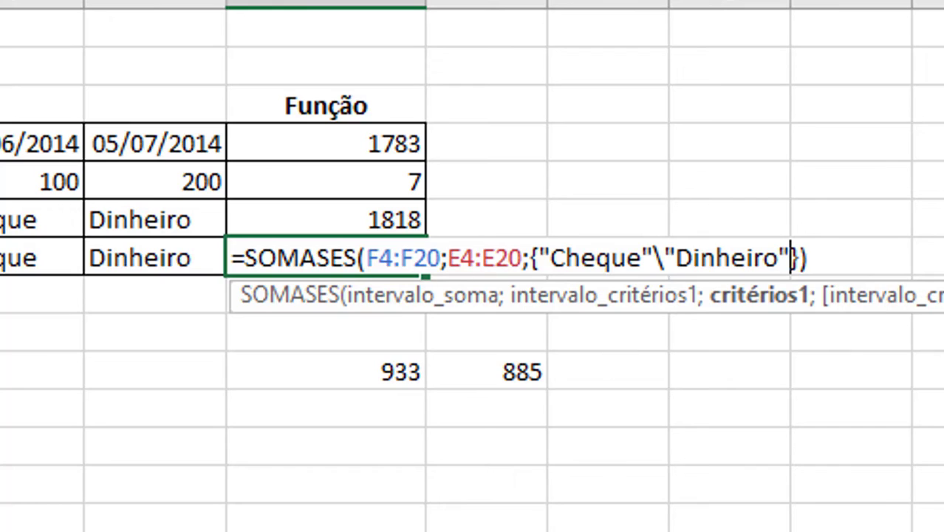
pyautogui.press('Return')
# - Wrap the L7 formula in SOMA as =SOMA(SOMASES(F4:F20;E4:E20;{"Cheque"\"Dinheiro"})) and enter it as a normal formula
pyautogui.click(243, 258)
pyautogui.write('soma(')
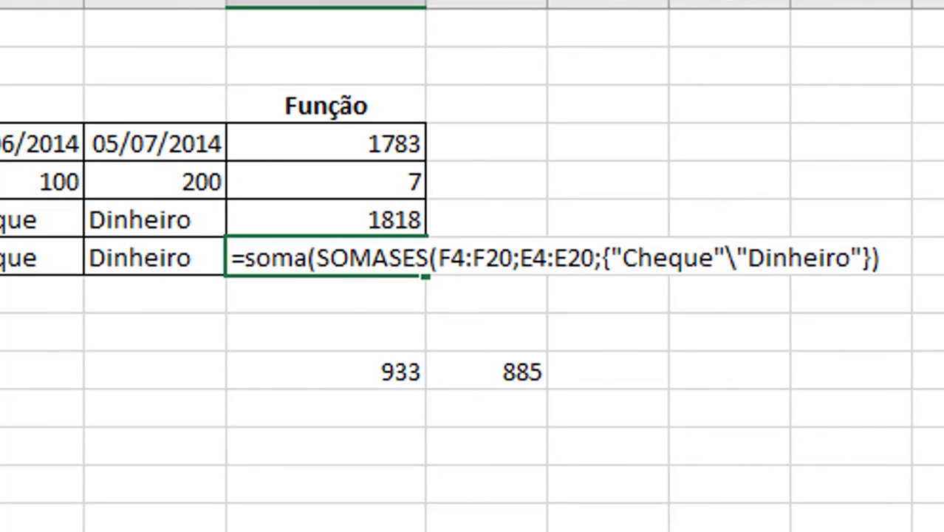
pyautogui.press('Return')
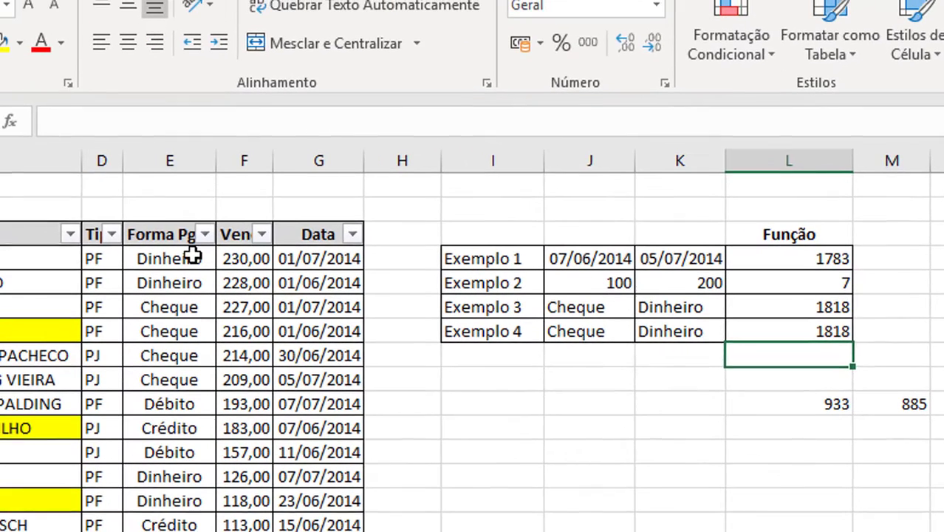
# - Compare the array formula in L6 with the array-constant formula in L7
pyautogui.press('Up')
pyautogui.press('Right')
pyautogui.click(831, 310)
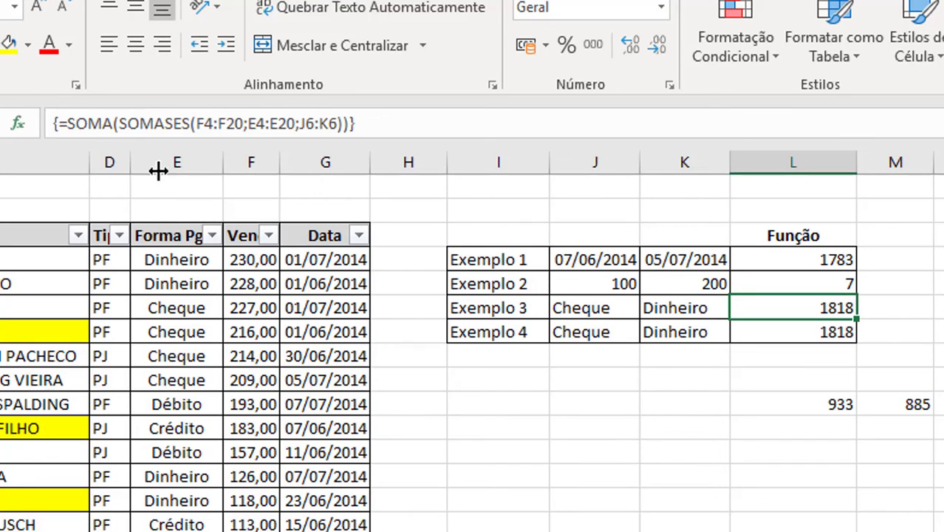
pyautogui.doubleClick(825, 331)
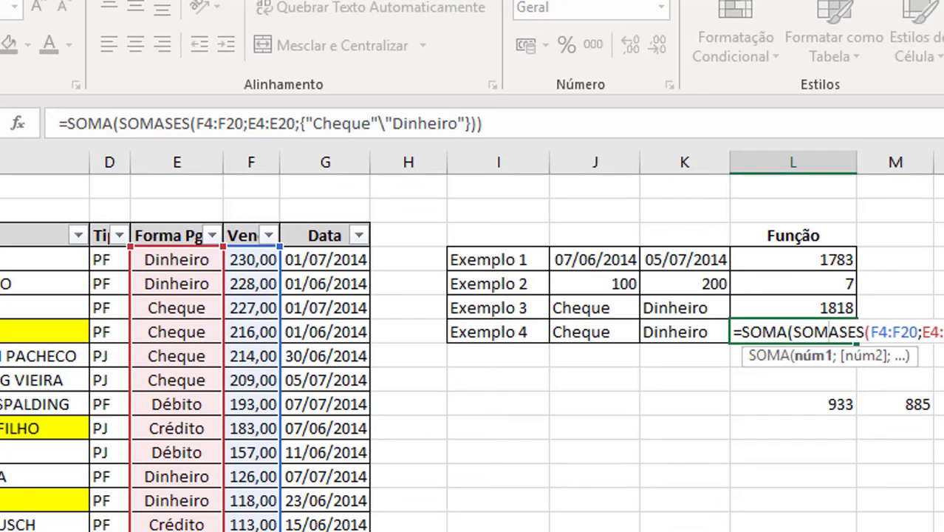
pyautogui.press('Return')
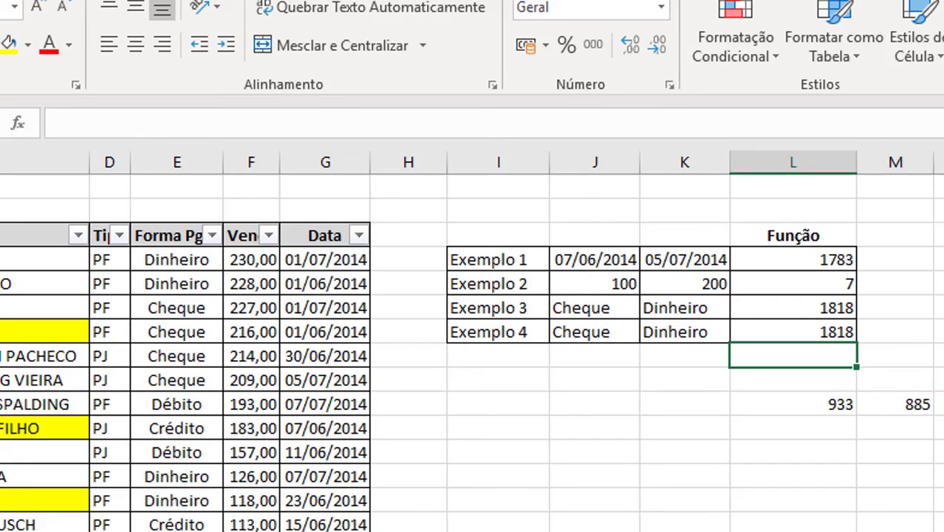
# - Replace the outer SOMA function in the L7 formula with MÉDIA, keeping the nested SOMASES
pyautogui.press('Up')
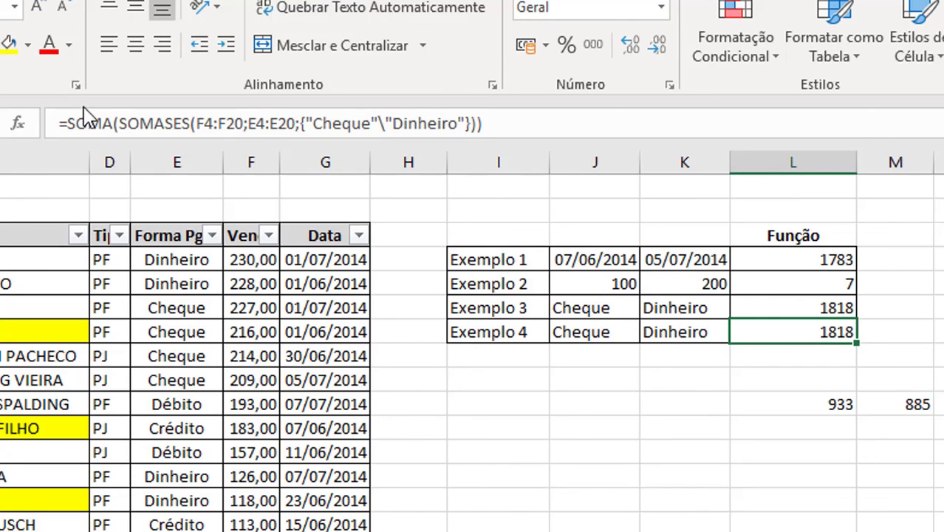
pyautogui.click(114, 124)
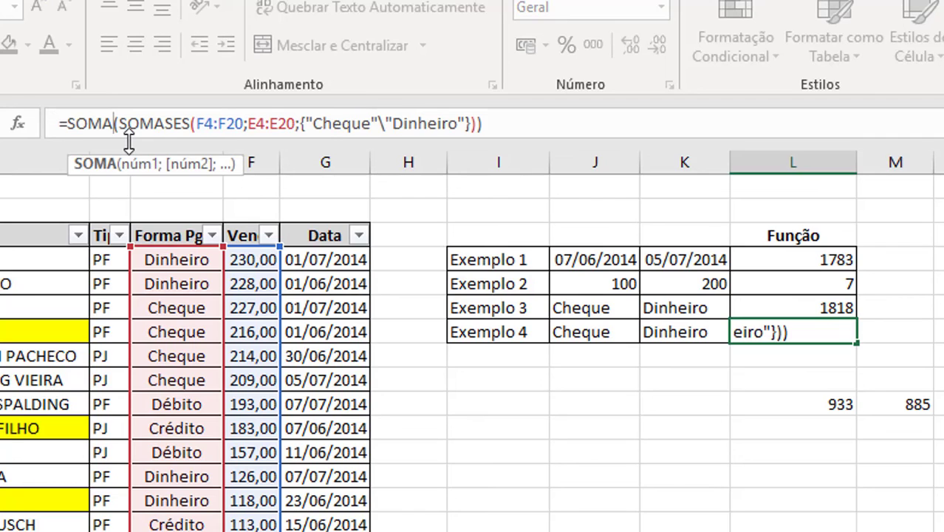
pyautogui.press('BackSpace')
pyautogui.press('BackSpace')
pyautogui.press('BackSpace')
pyautogui.press('BackSpace')
pyautogui.write('média')
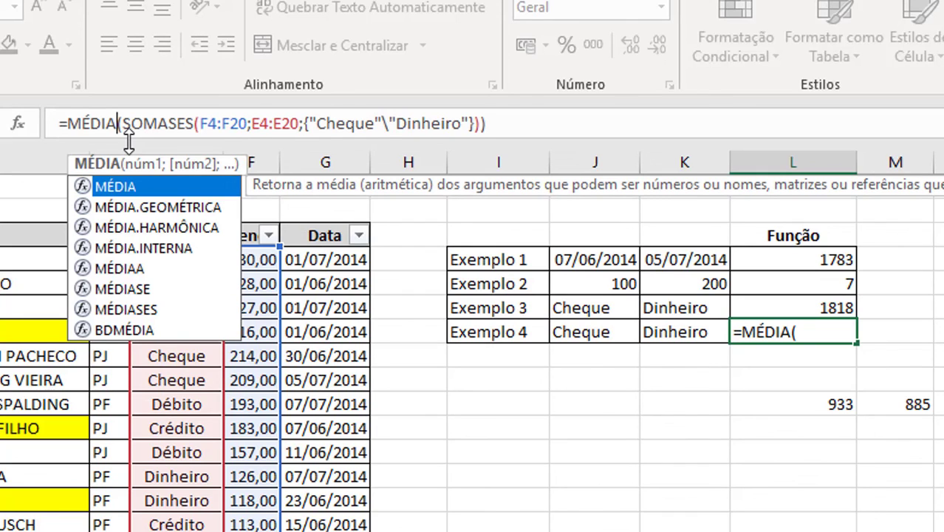
pyautogui.press('Return')
pyautogui.press('Up')
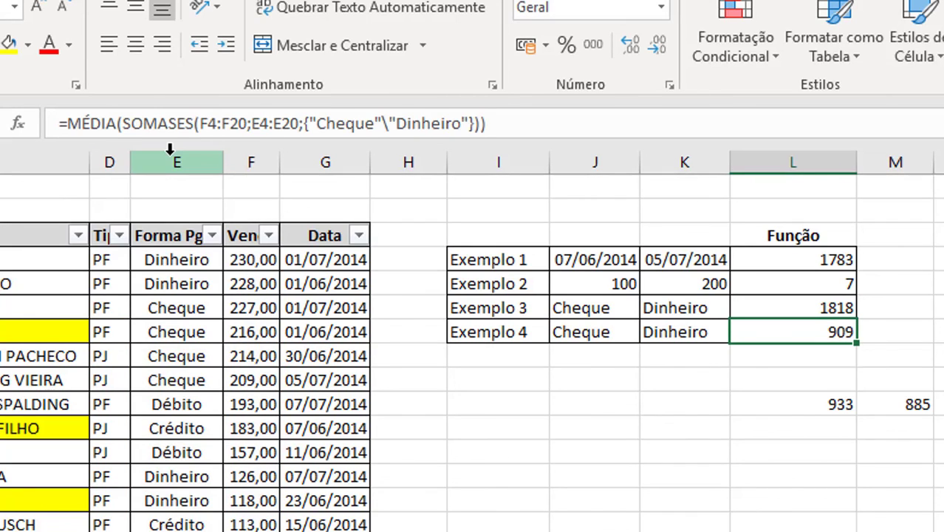